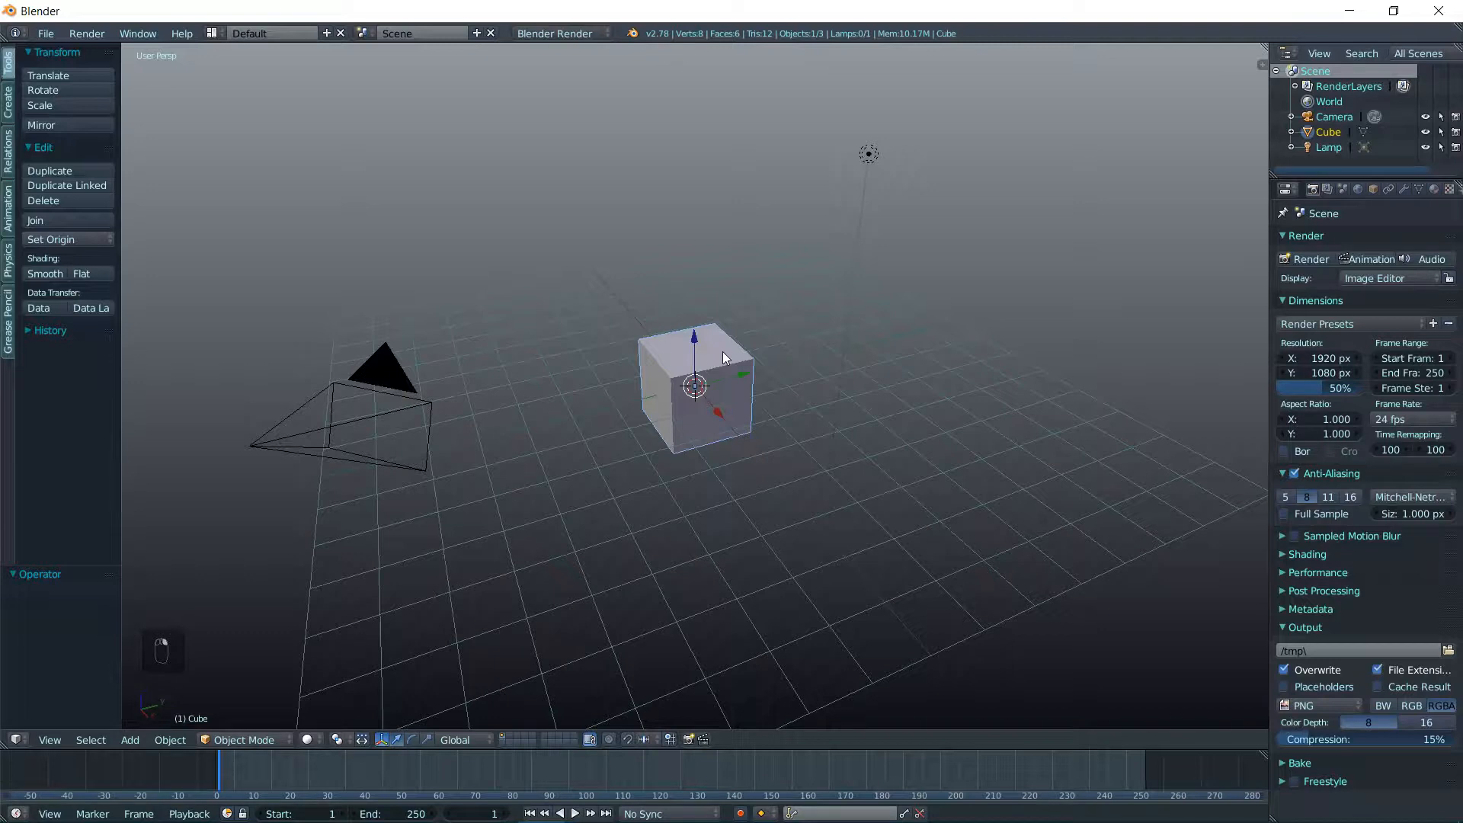
Delete the default cube from the scene
click(722, 350)
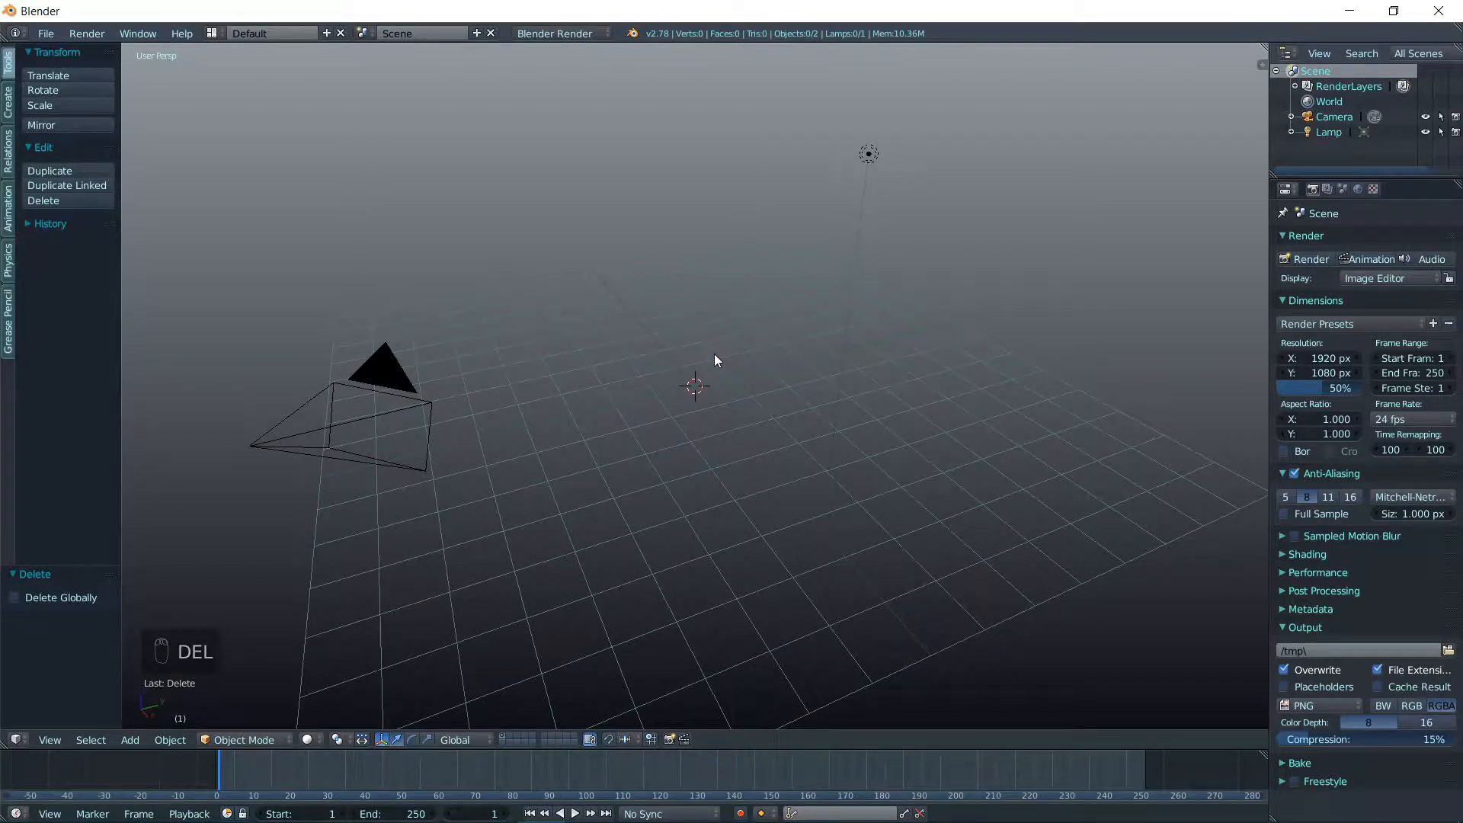
middle_drag(826, 326, 788, 364)
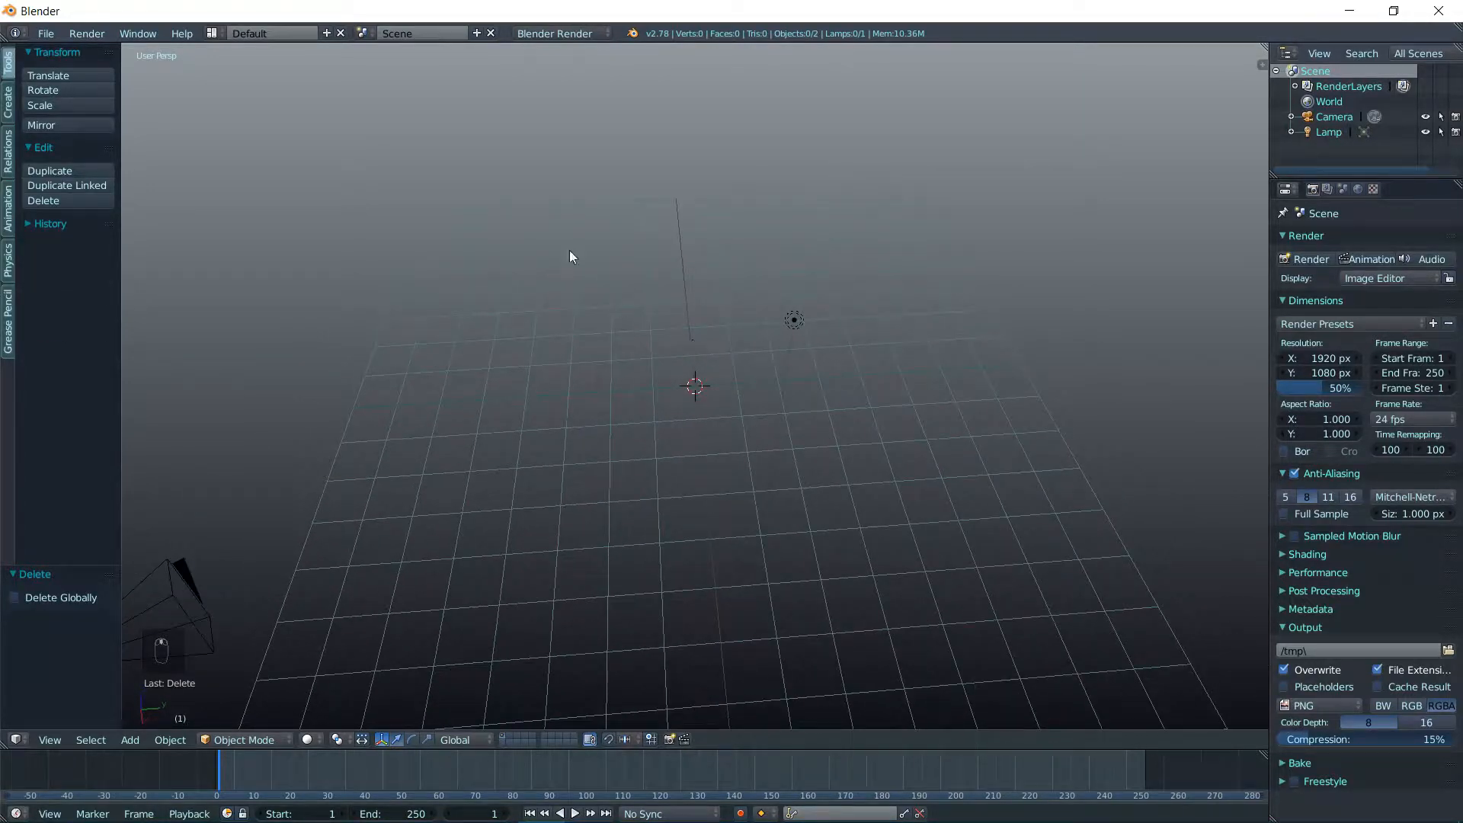
Save the current user preferences as user settings and close the preferences window
click(47, 34)
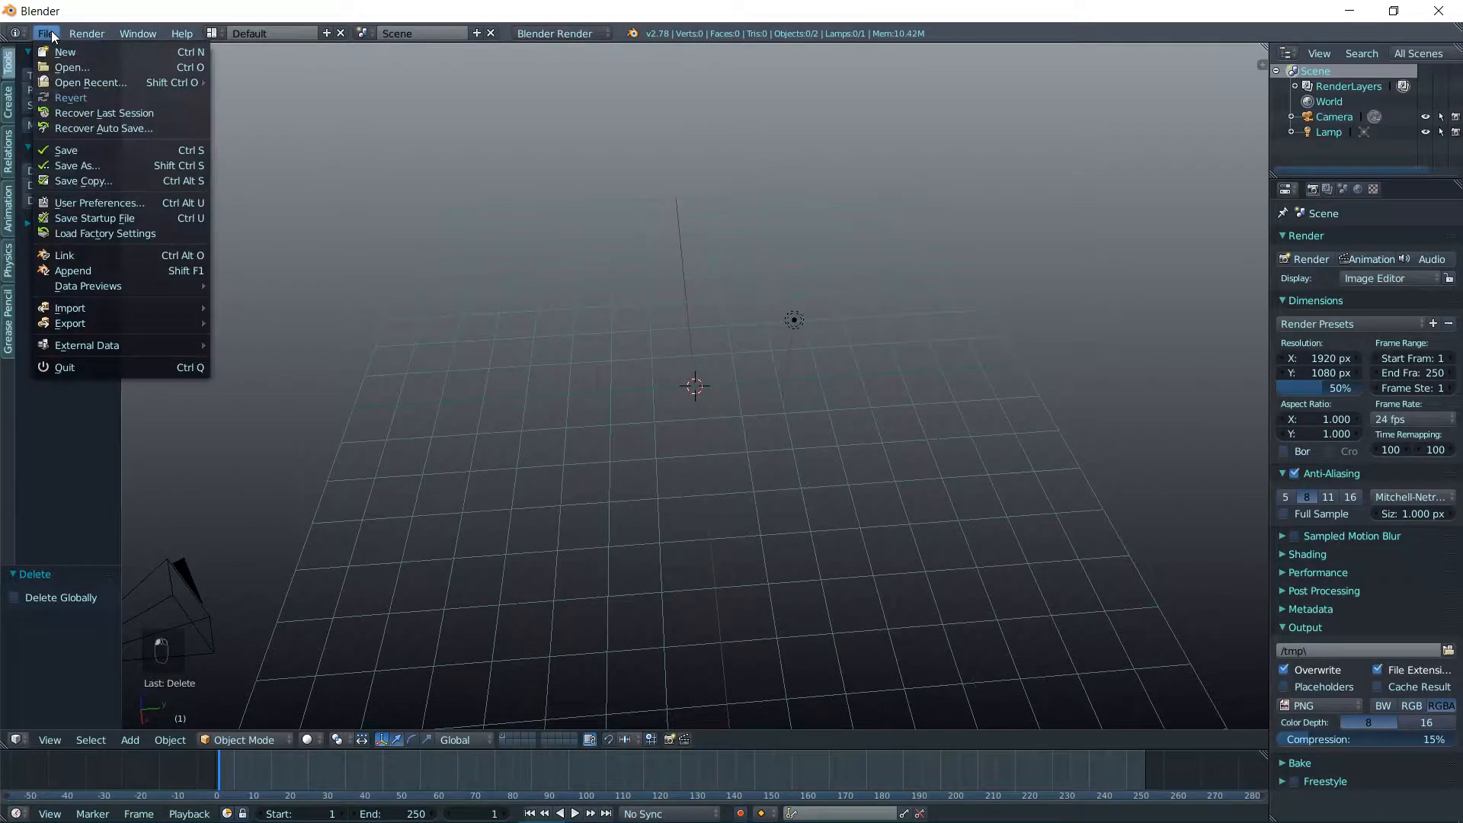
click(110, 202)
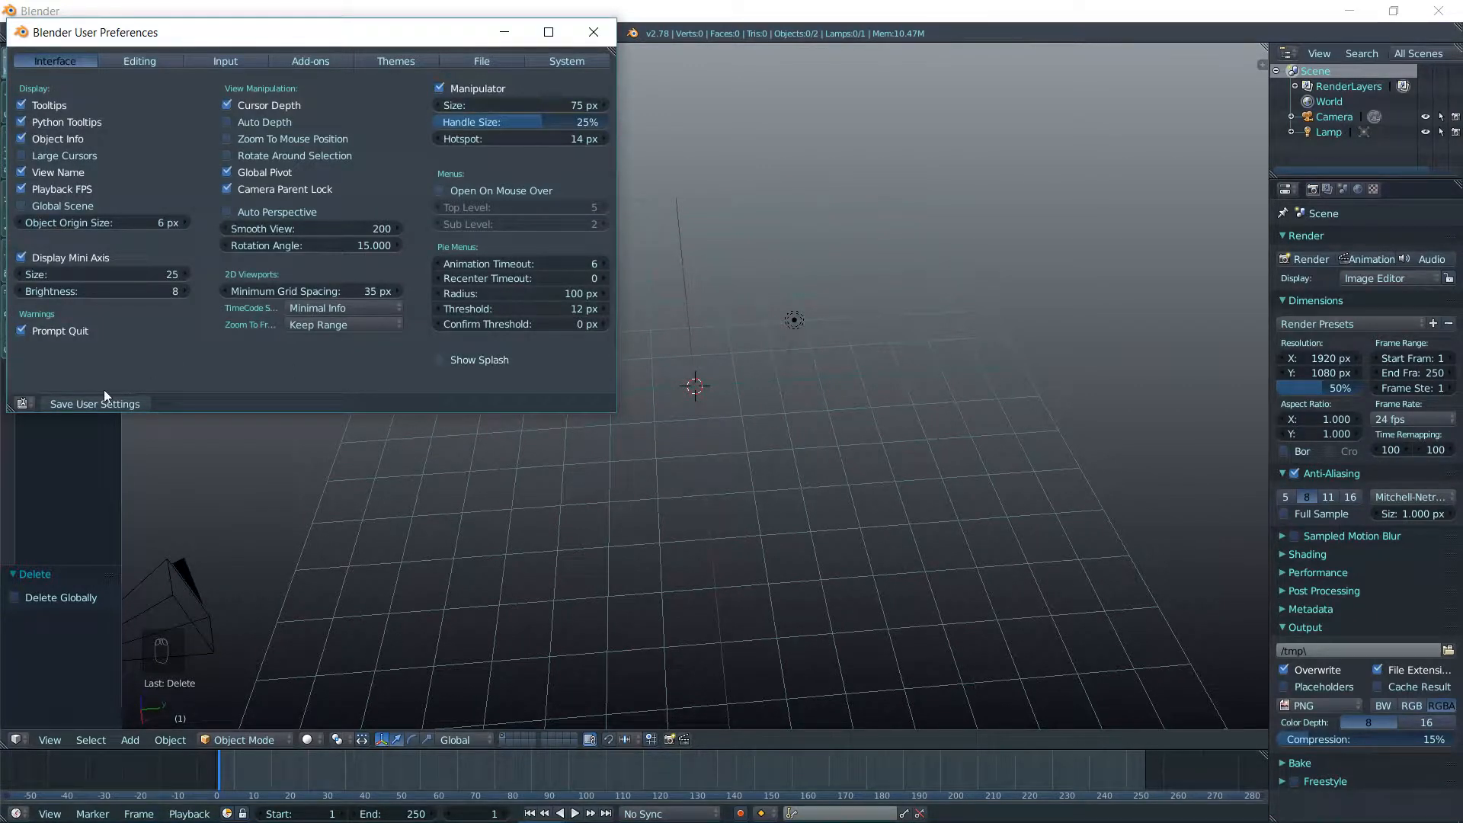
click(82, 403)
click(596, 32)
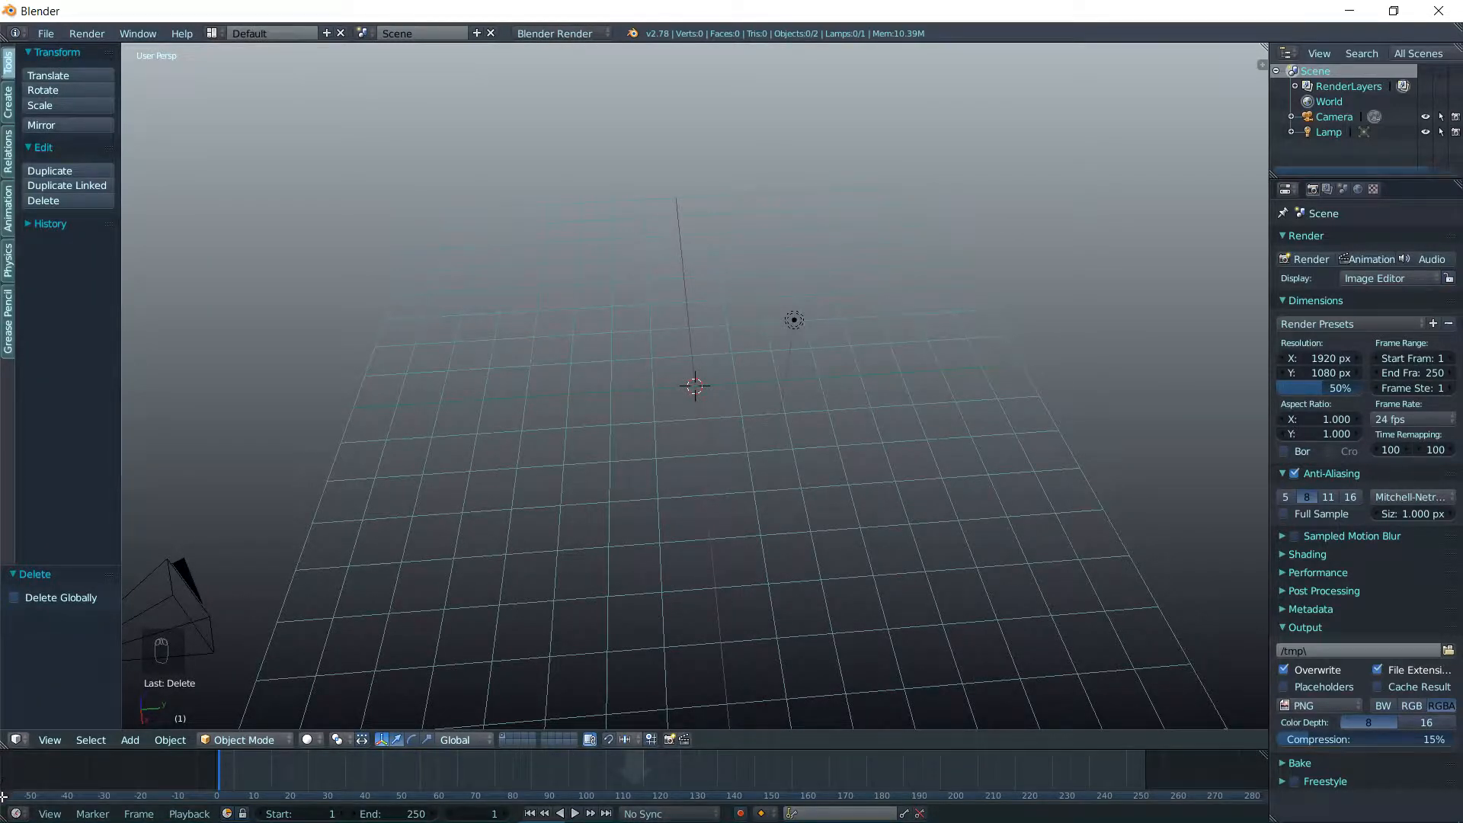
Remove the timeline area by joining it into the 3D viewport
drag(4, 797, 4, 799)
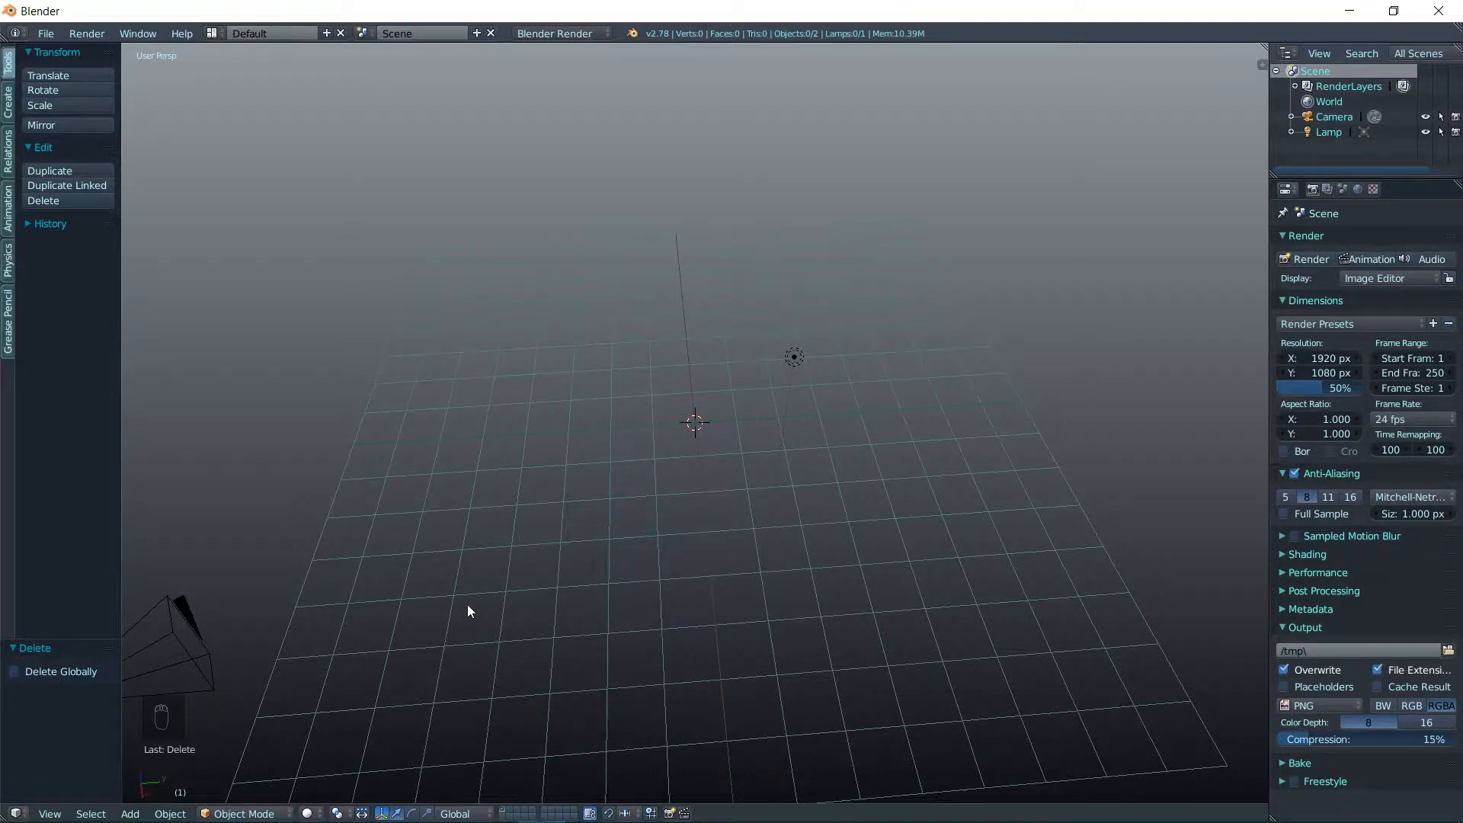
middle_drag(468, 605, 455, 593)
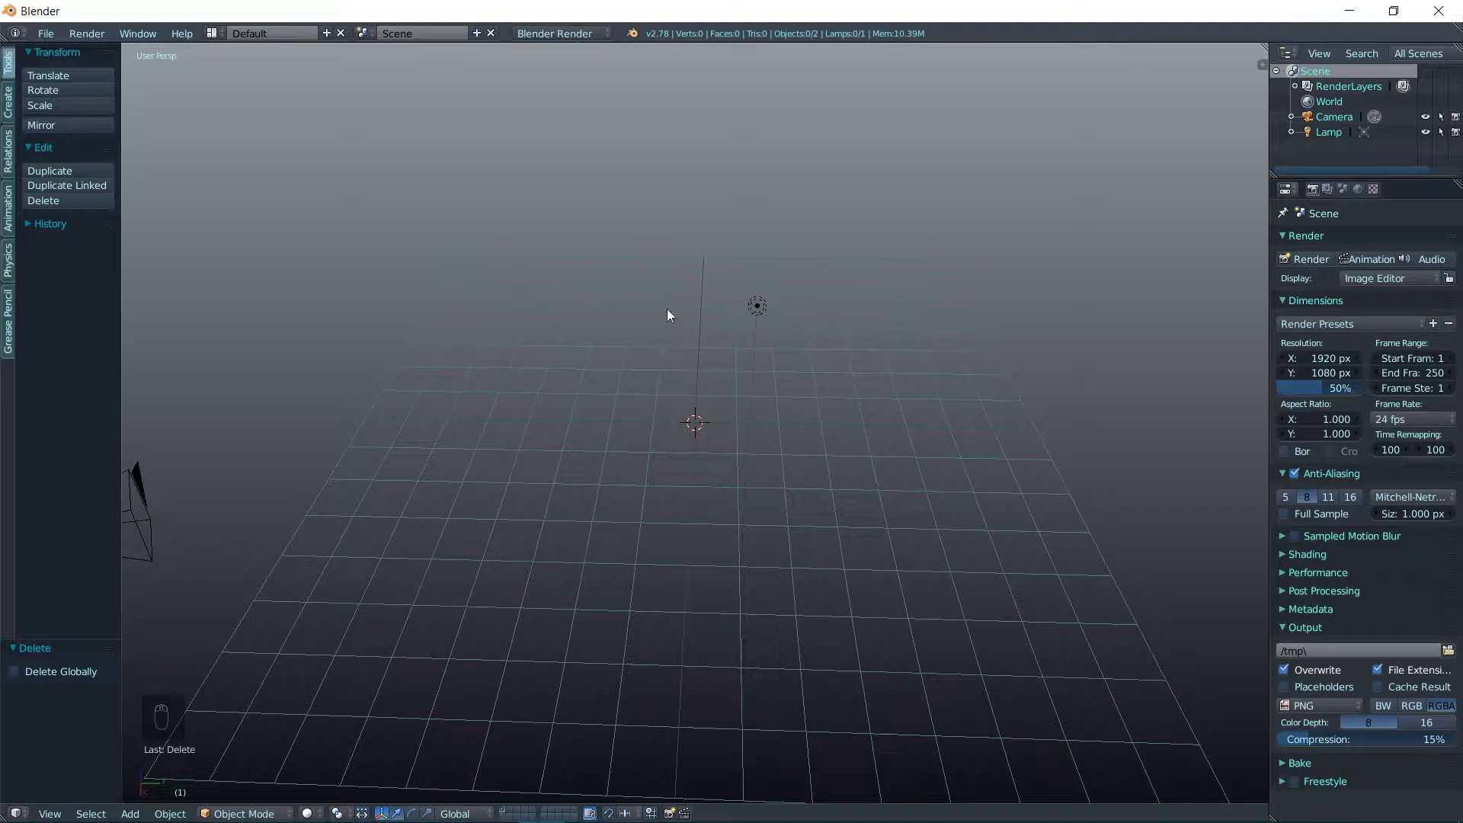
Select the lamp and move it outward along its horizontal axes to line up with a corner of the grid
right_click(757, 307)
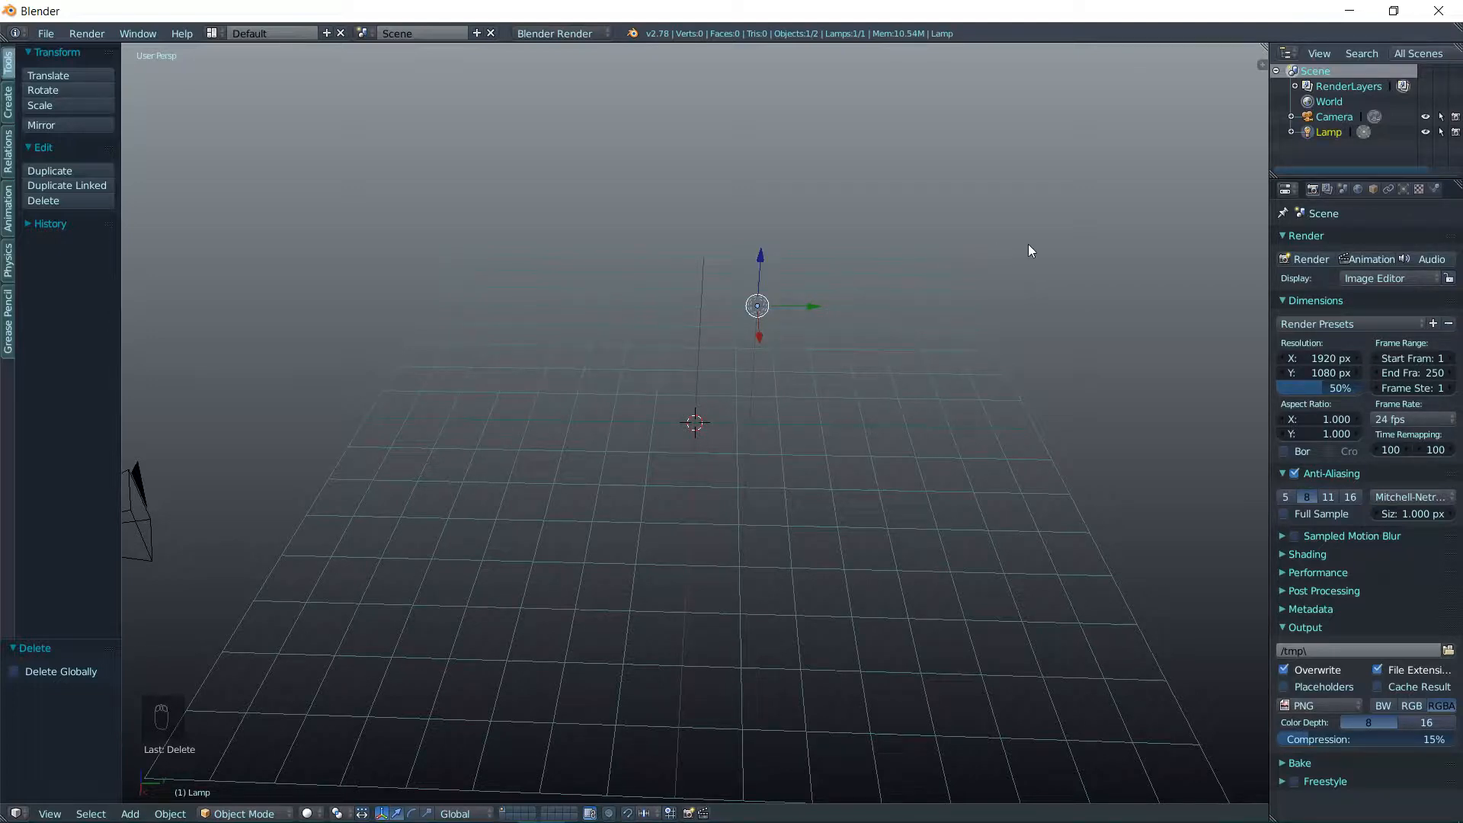
key(a)
click(1327, 133)
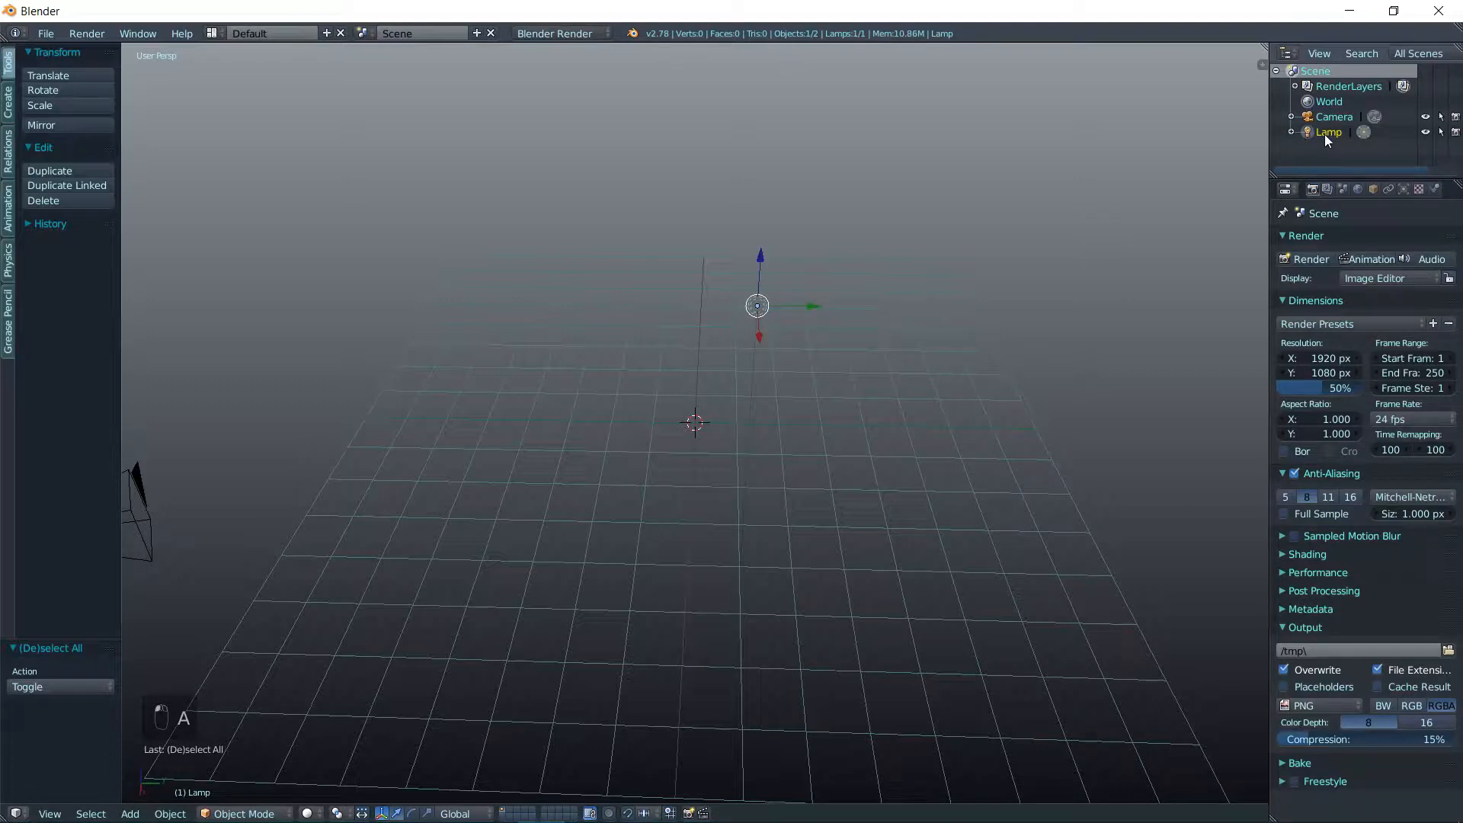
scroll(764, 341, down, 3)
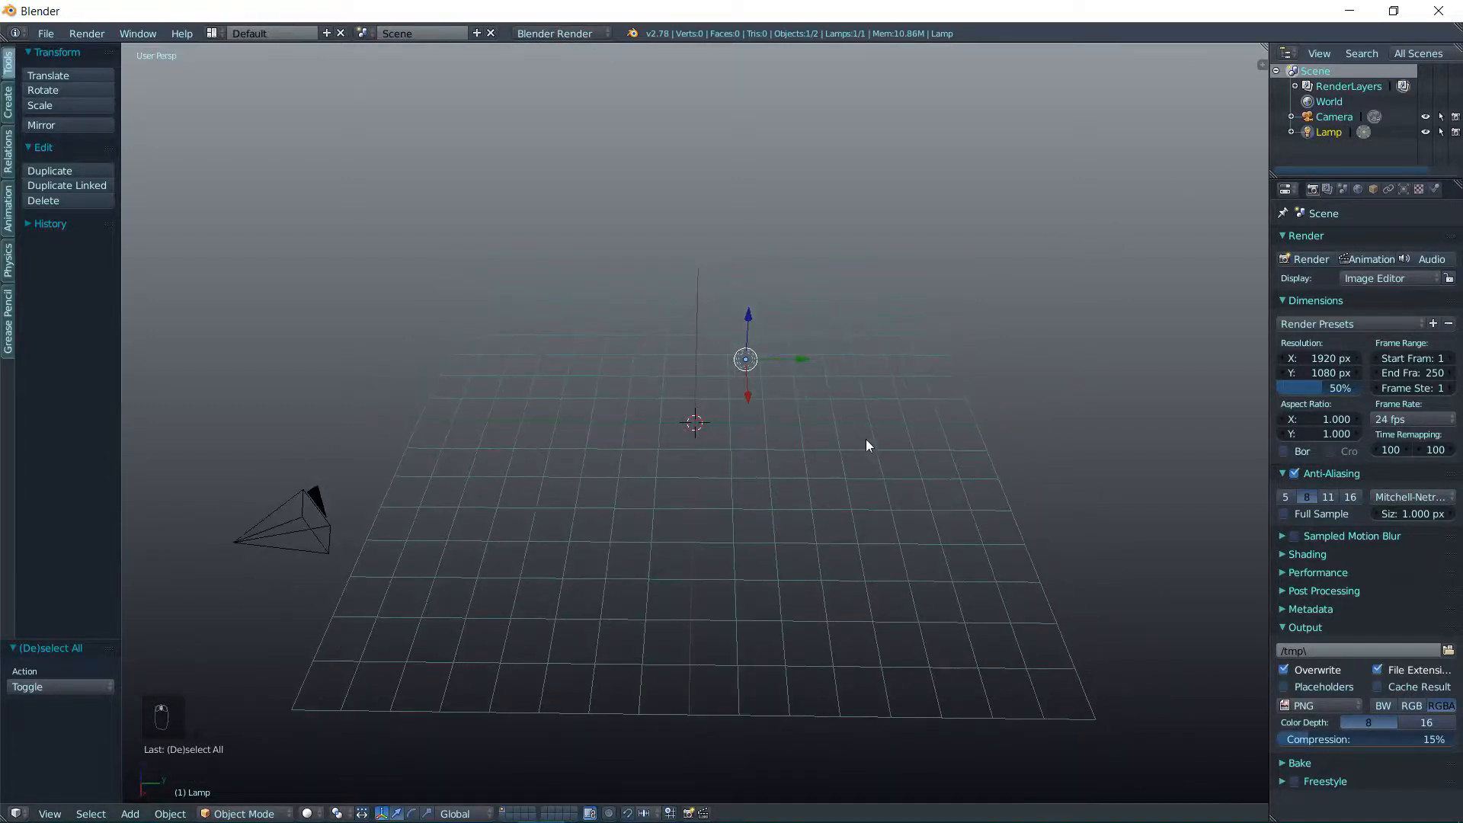
drag(745, 397, 1231, 710)
middle_drag(1232, 710, 608, 564)
drag(410, 482, 618, 604)
middle_drag(619, 604, 657, 566)
drag(701, 581, 689, 564)
middle_drag(688, 564, 720, 508)
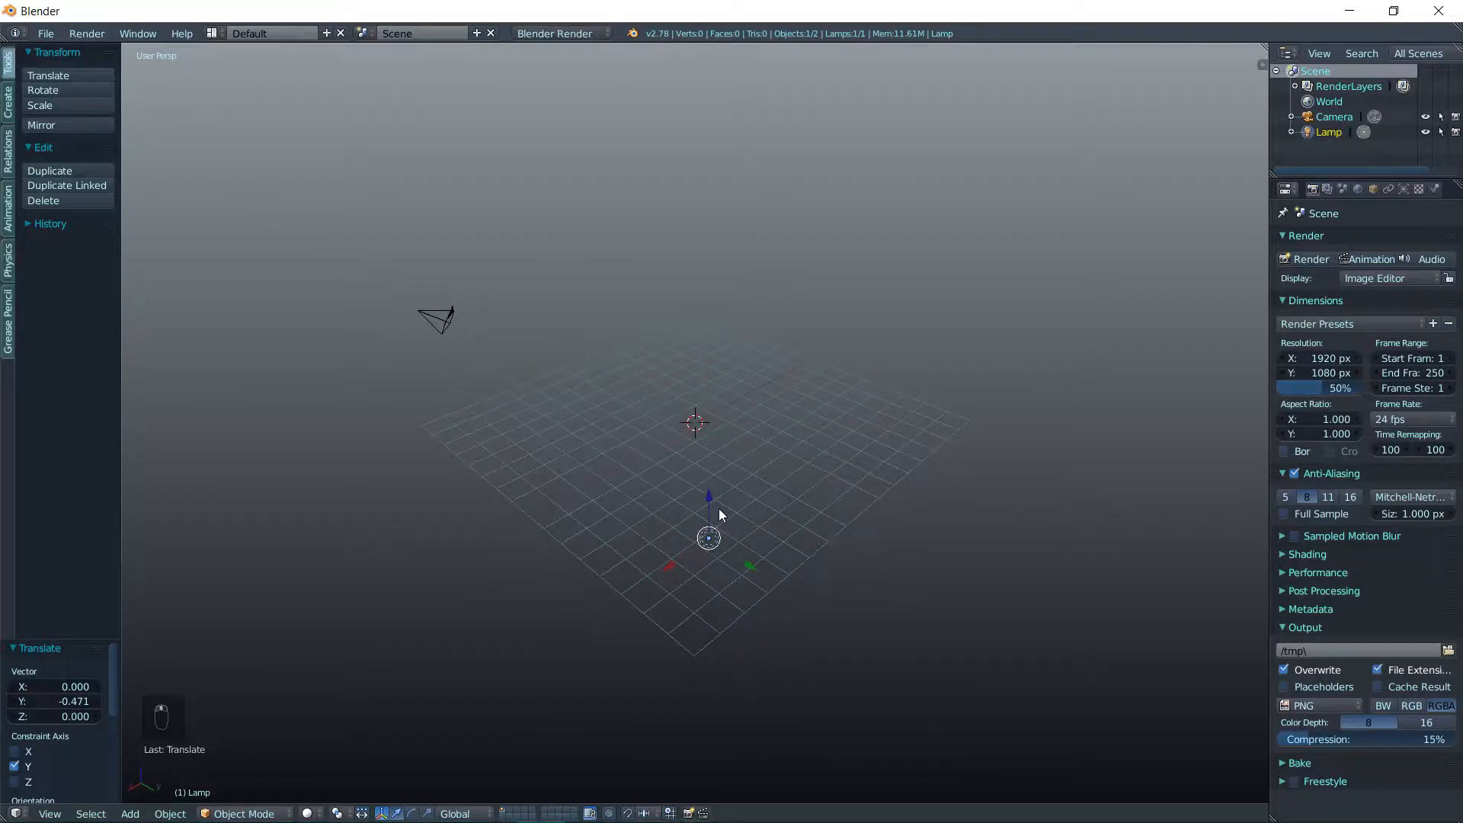
Raise the lamp well above the grid and nudge it along Y to align with the grid's diagonal
drag(710, 499, 711, 410)
drag(749, 436, 737, 442)
drag(693, 358, 690, 345)
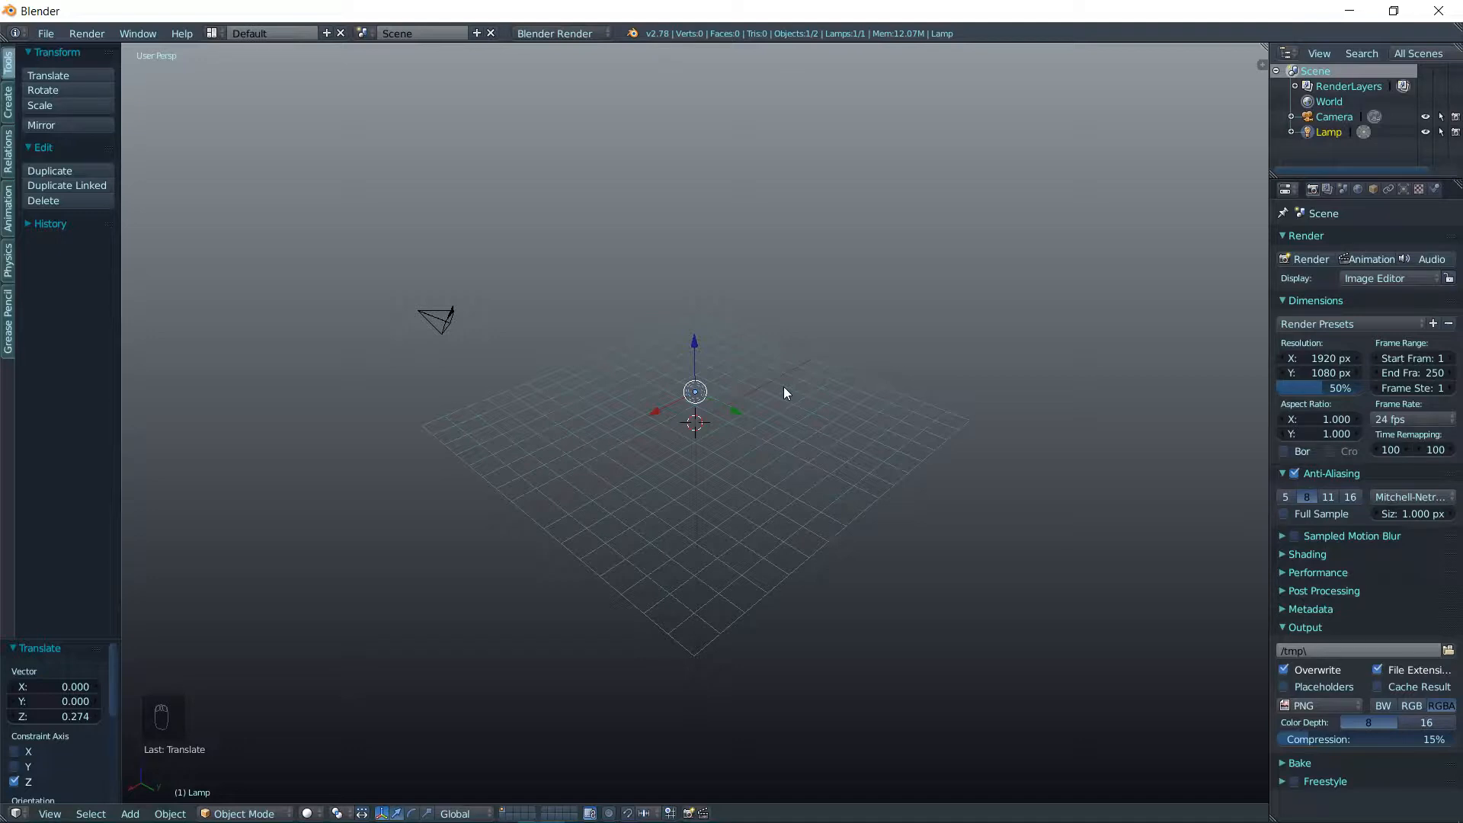
Change the lamp's type to Sun
click(1404, 189)
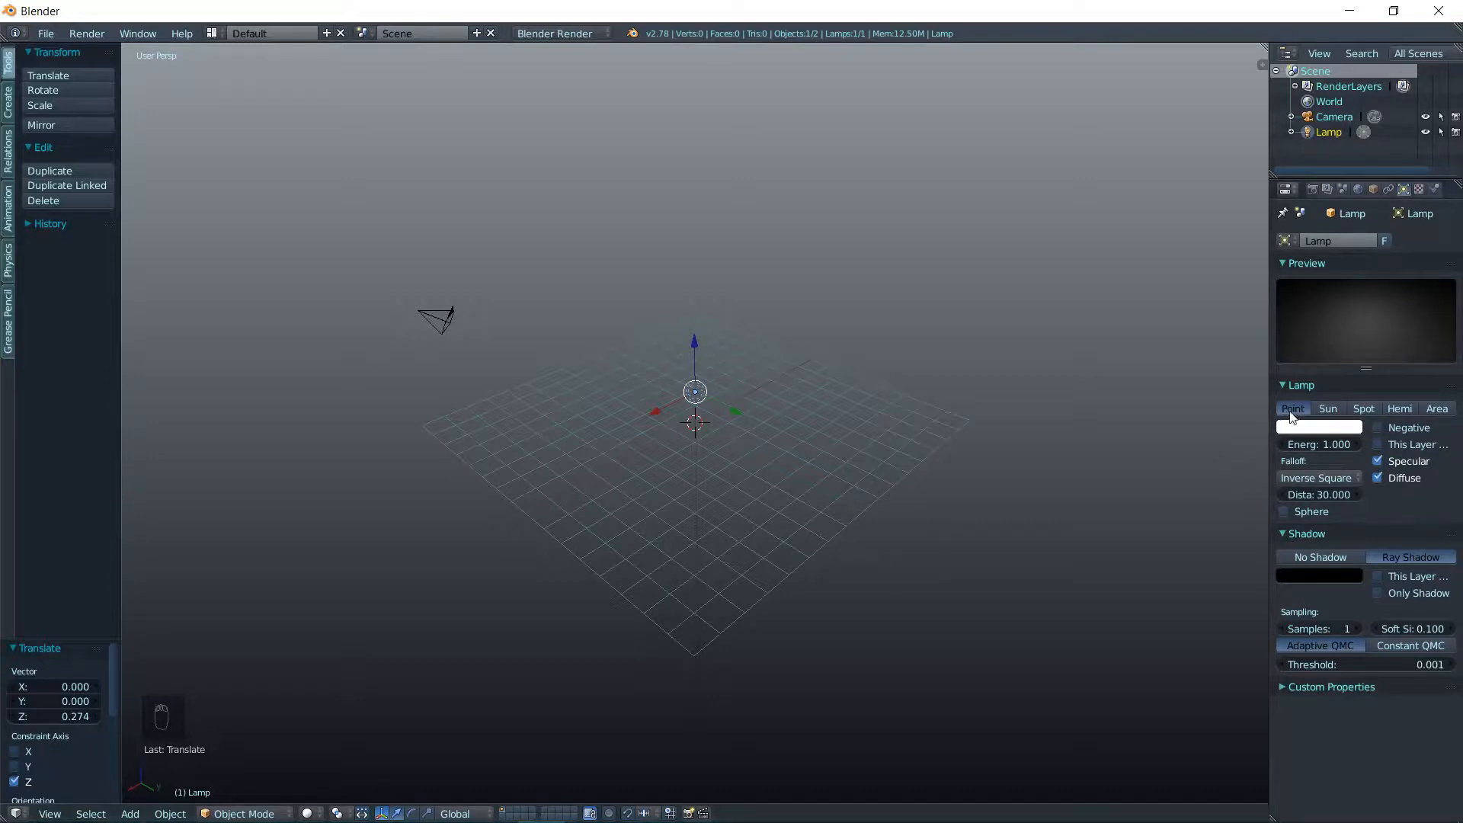
click(1328, 408)
middle_drag(925, 429, 902, 435)
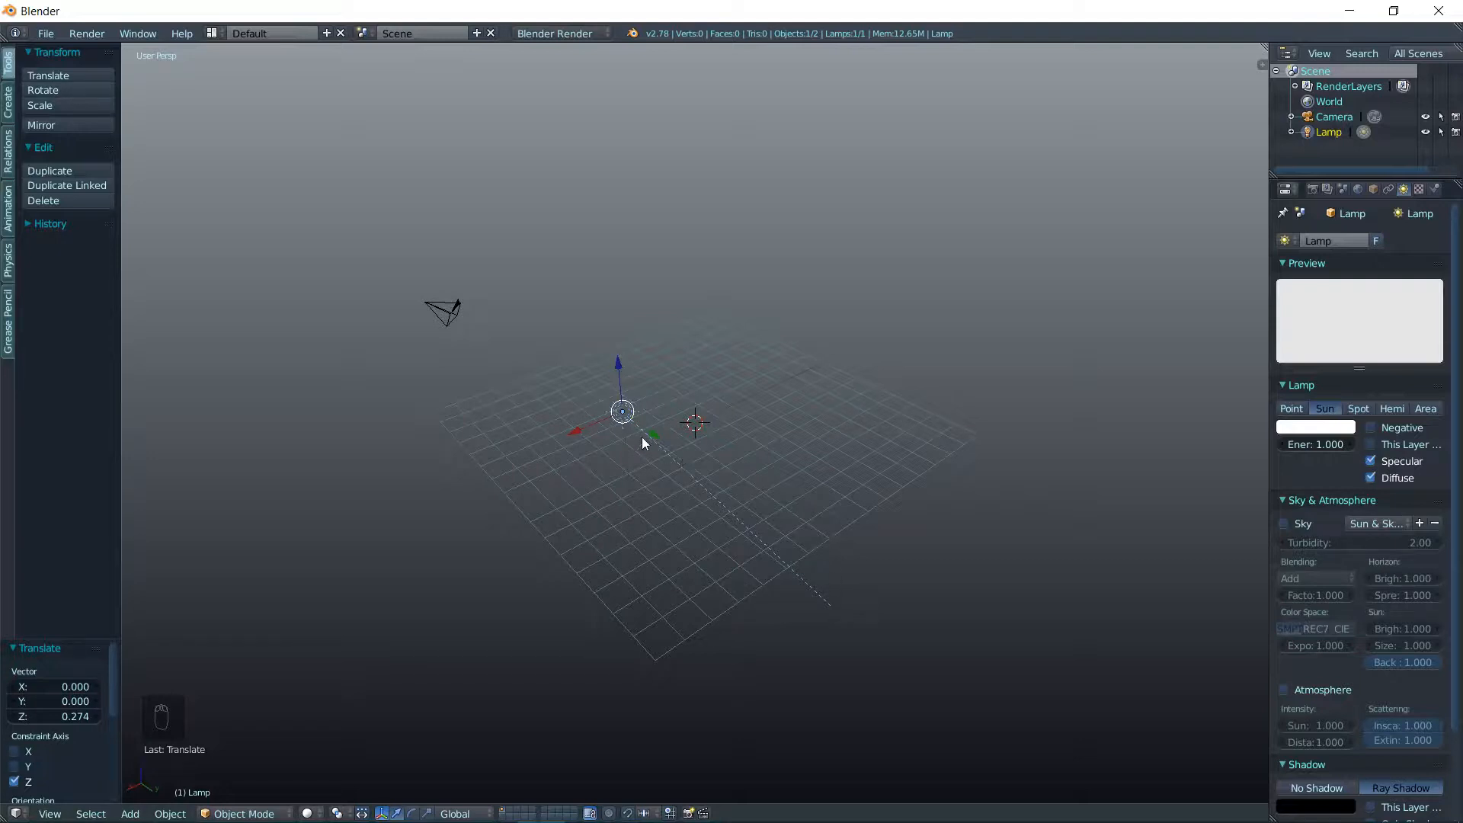
middle_drag(683, 437, 855, 500)
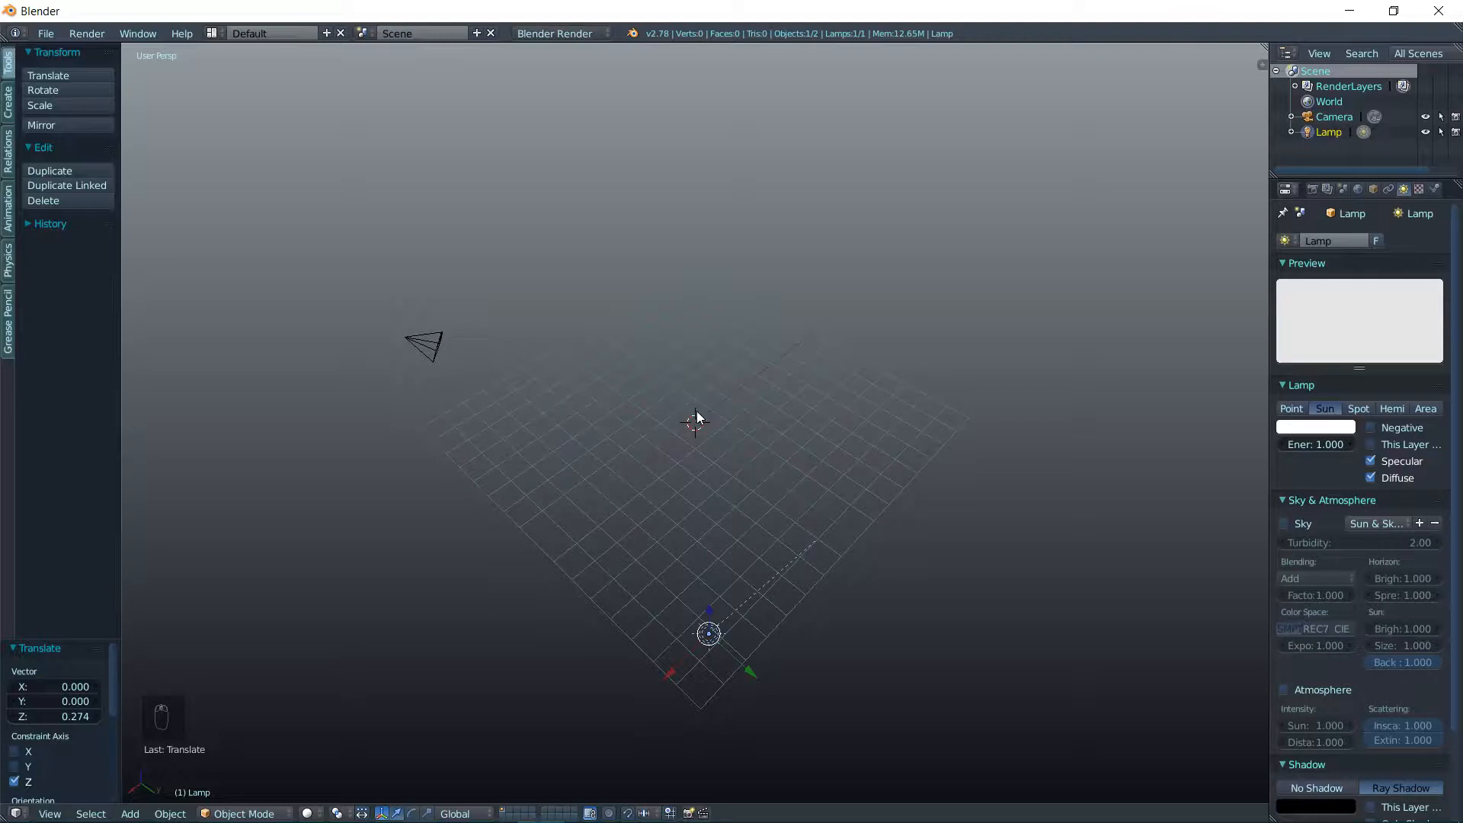
Rotate the sun lamp about 24° around the global Z axis to aim it across the grid's centre
key(r)
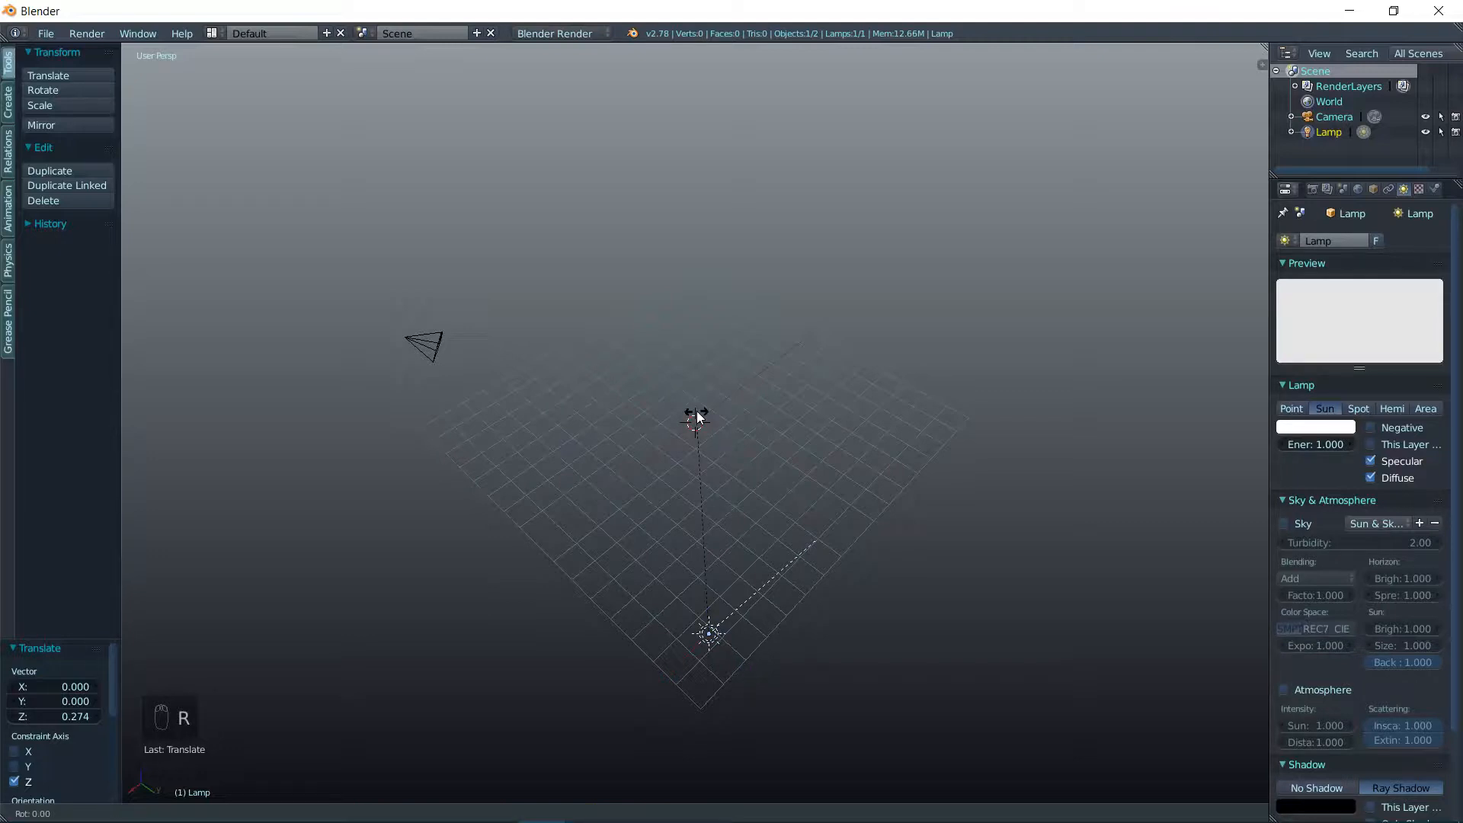
key(z)
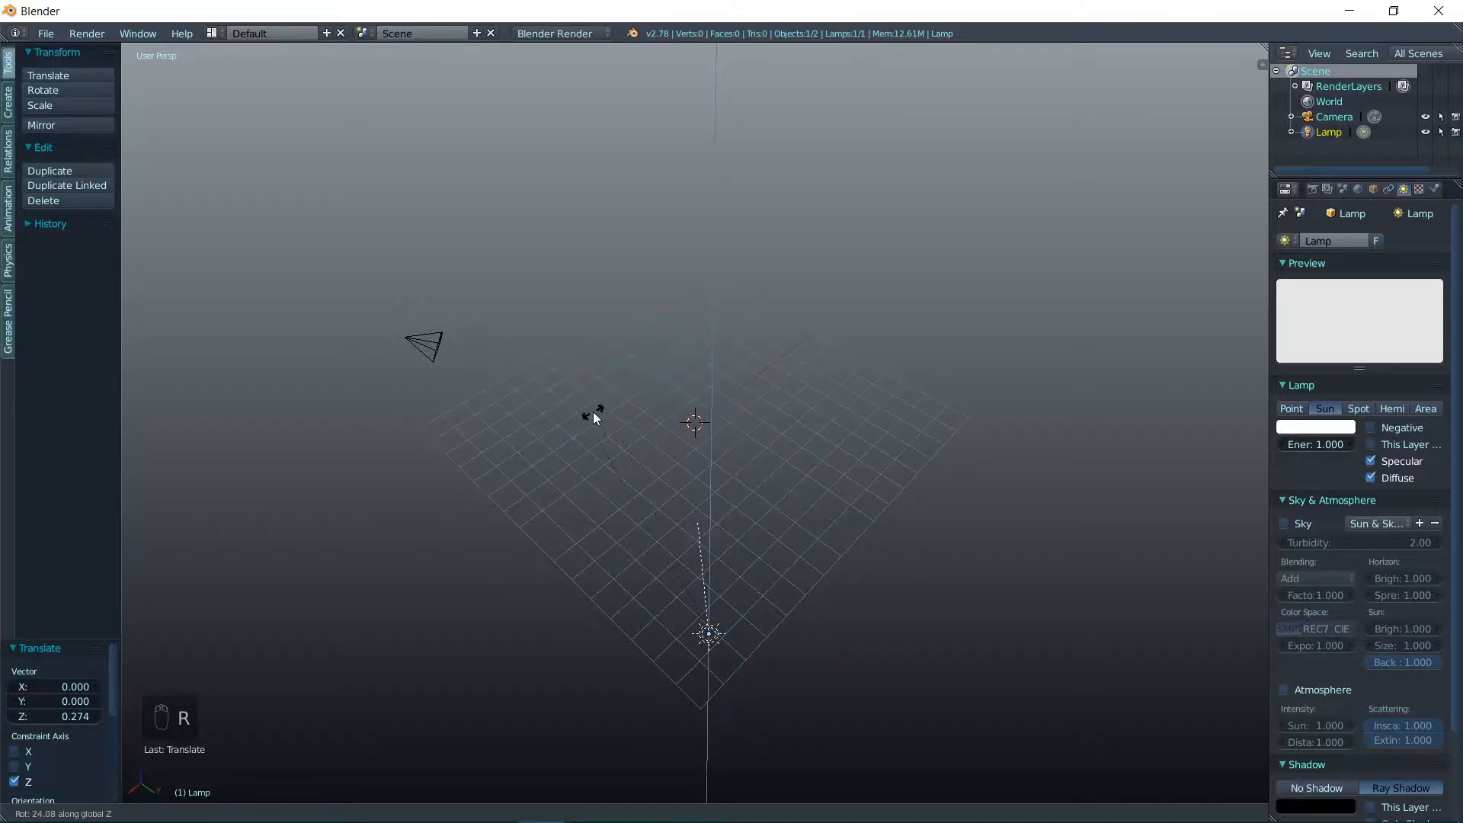
click(591, 403)
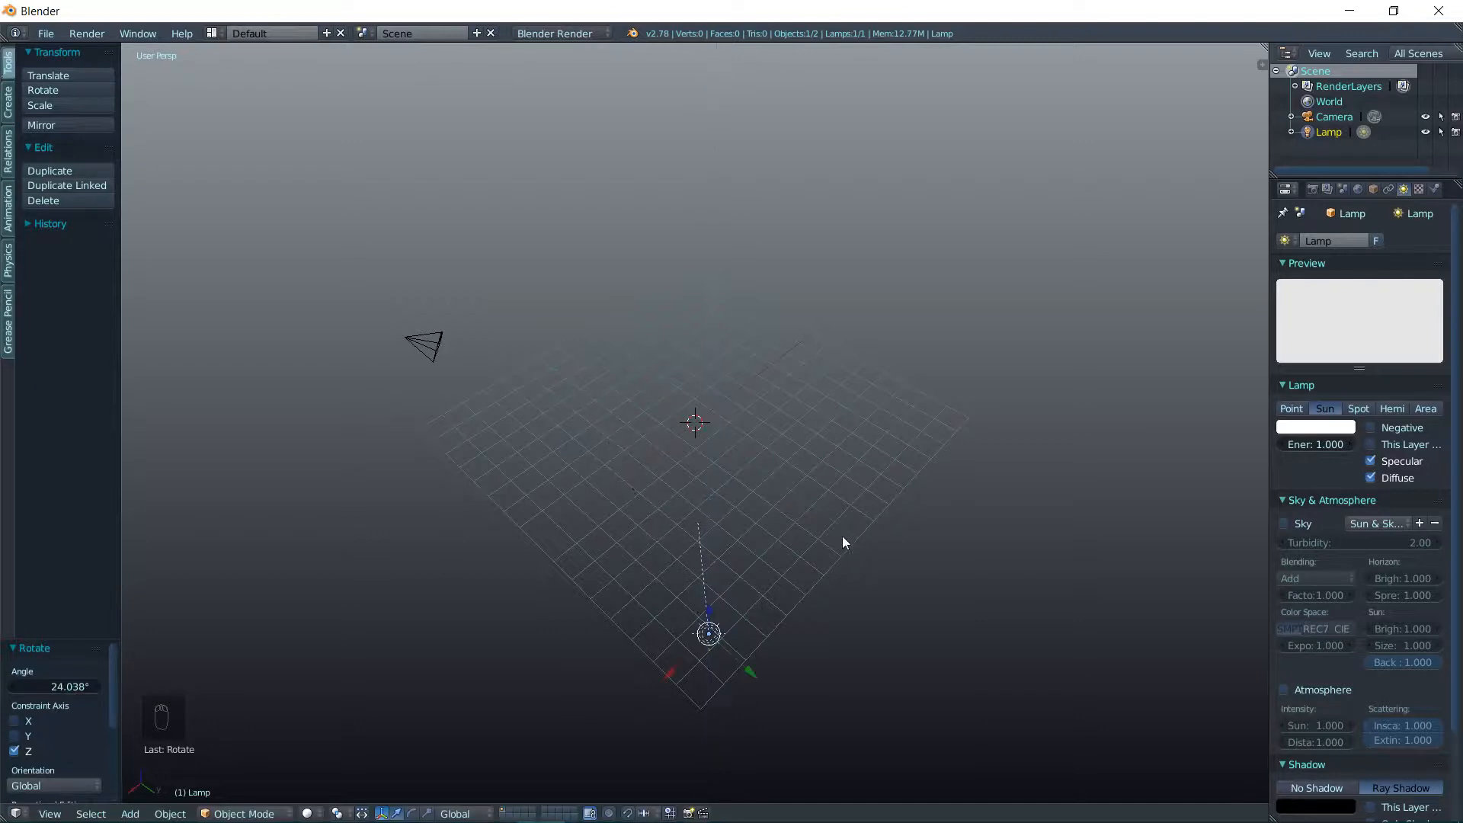
mouse_move(825, 532)
middle_down()
mouse_move(861, 518)
mouse_move(808, 529)
middle_up()
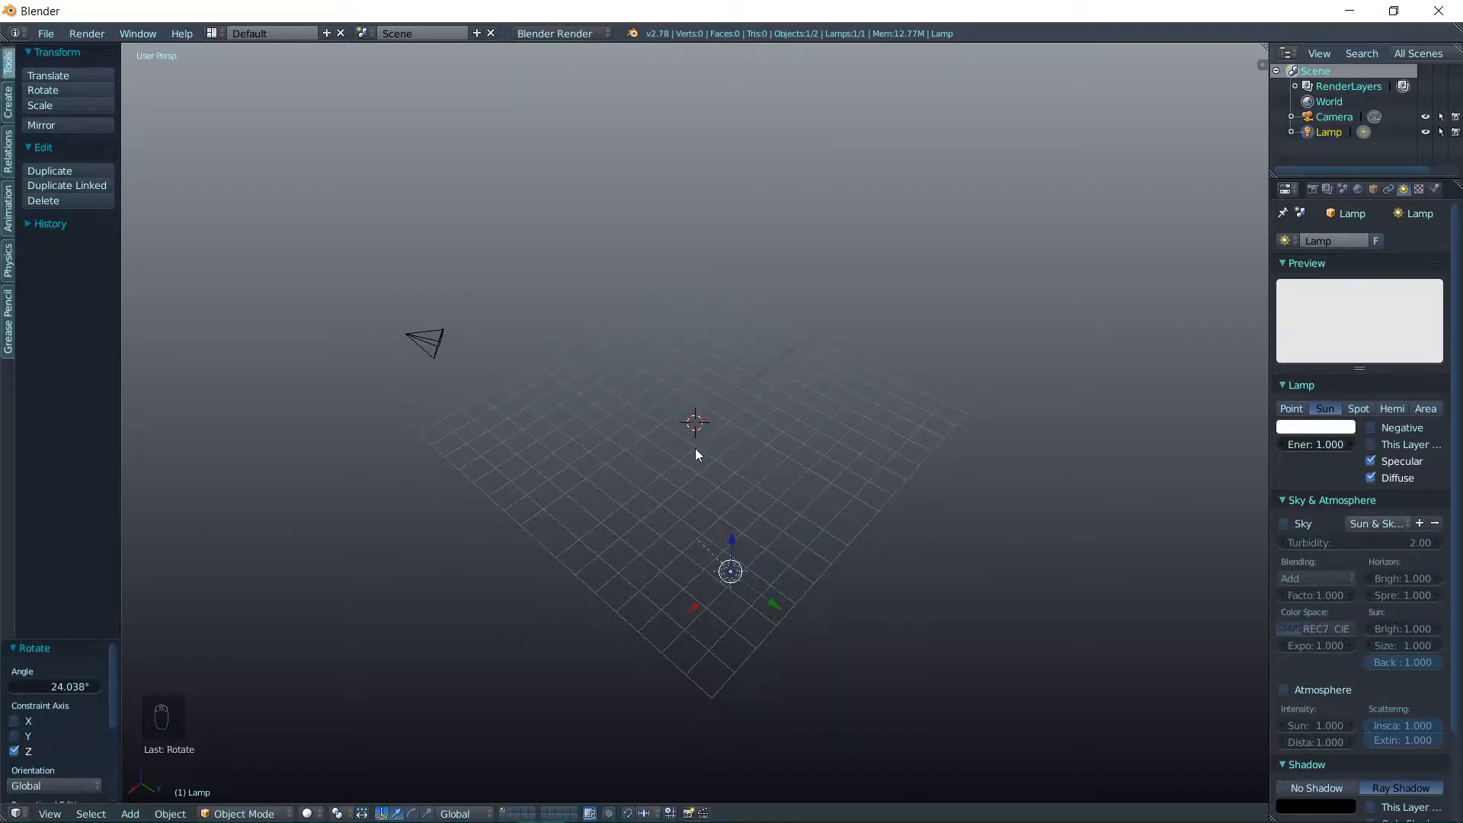
middle_drag(728, 403, 764, 393)
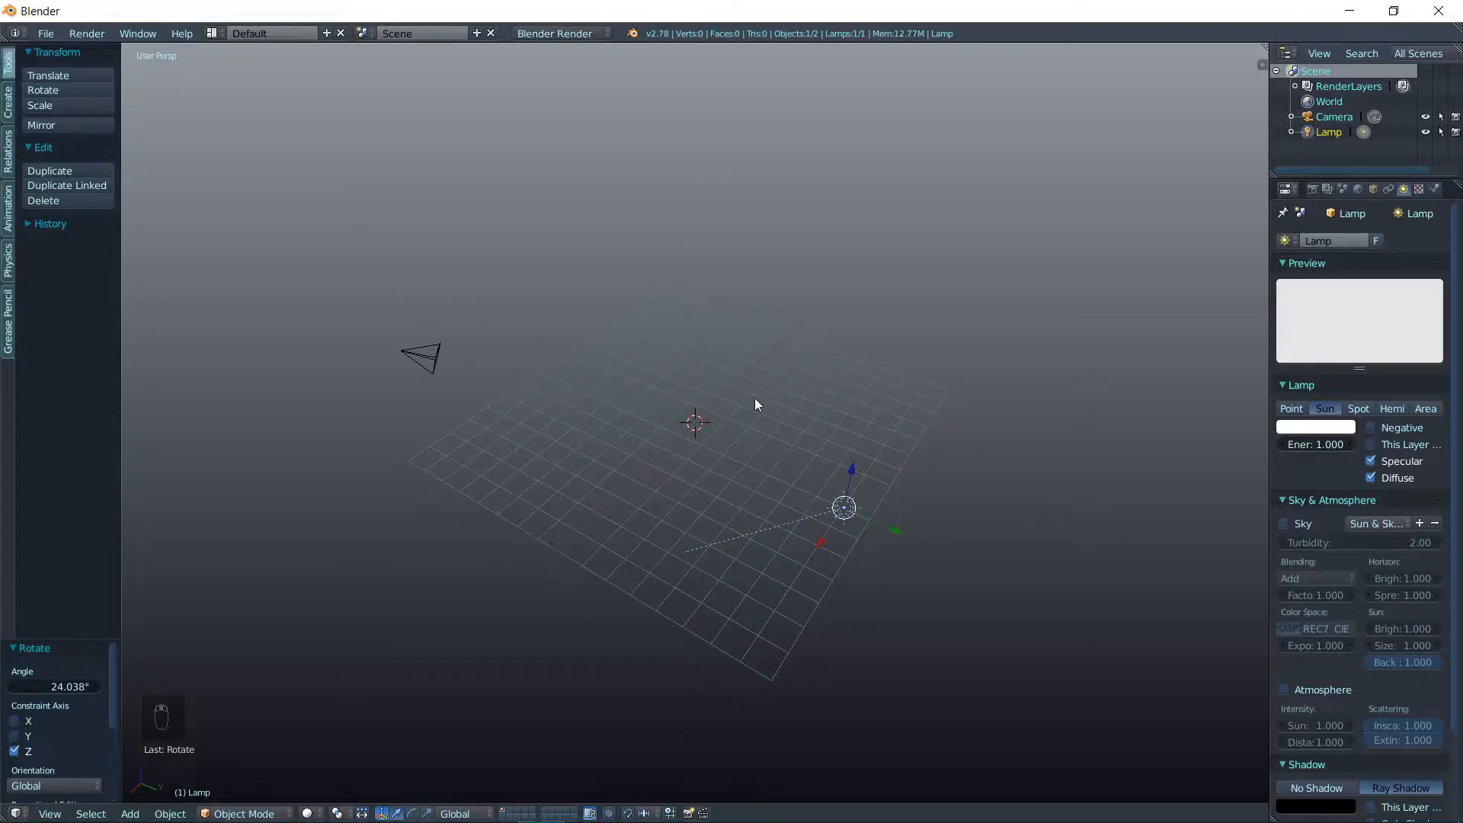
Duplicate the sun lamp and move the copy along the Y axis to the opposite side of the grid
key(shift+d)
click(755, 398)
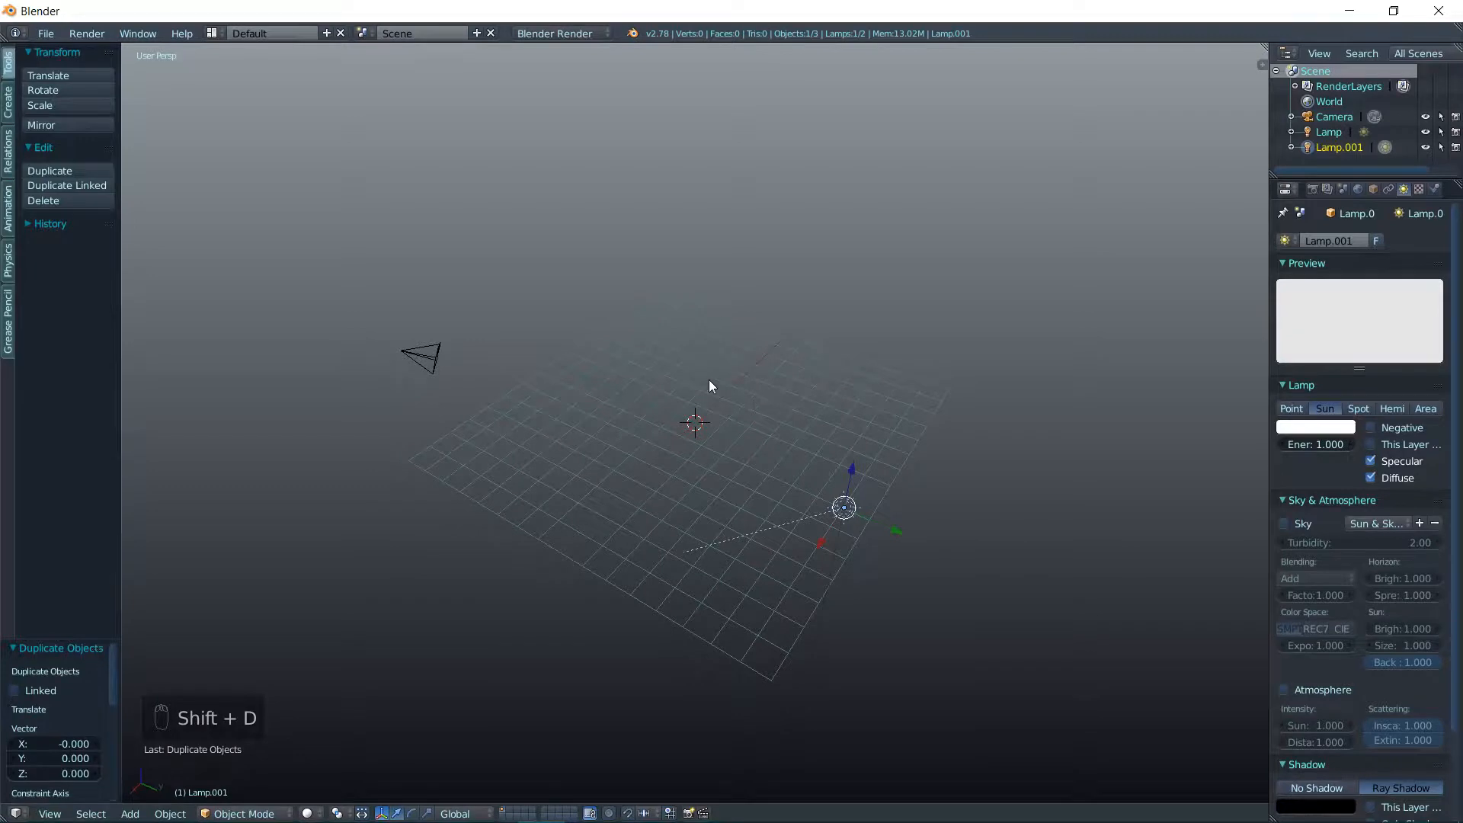
key(g)
key(y)
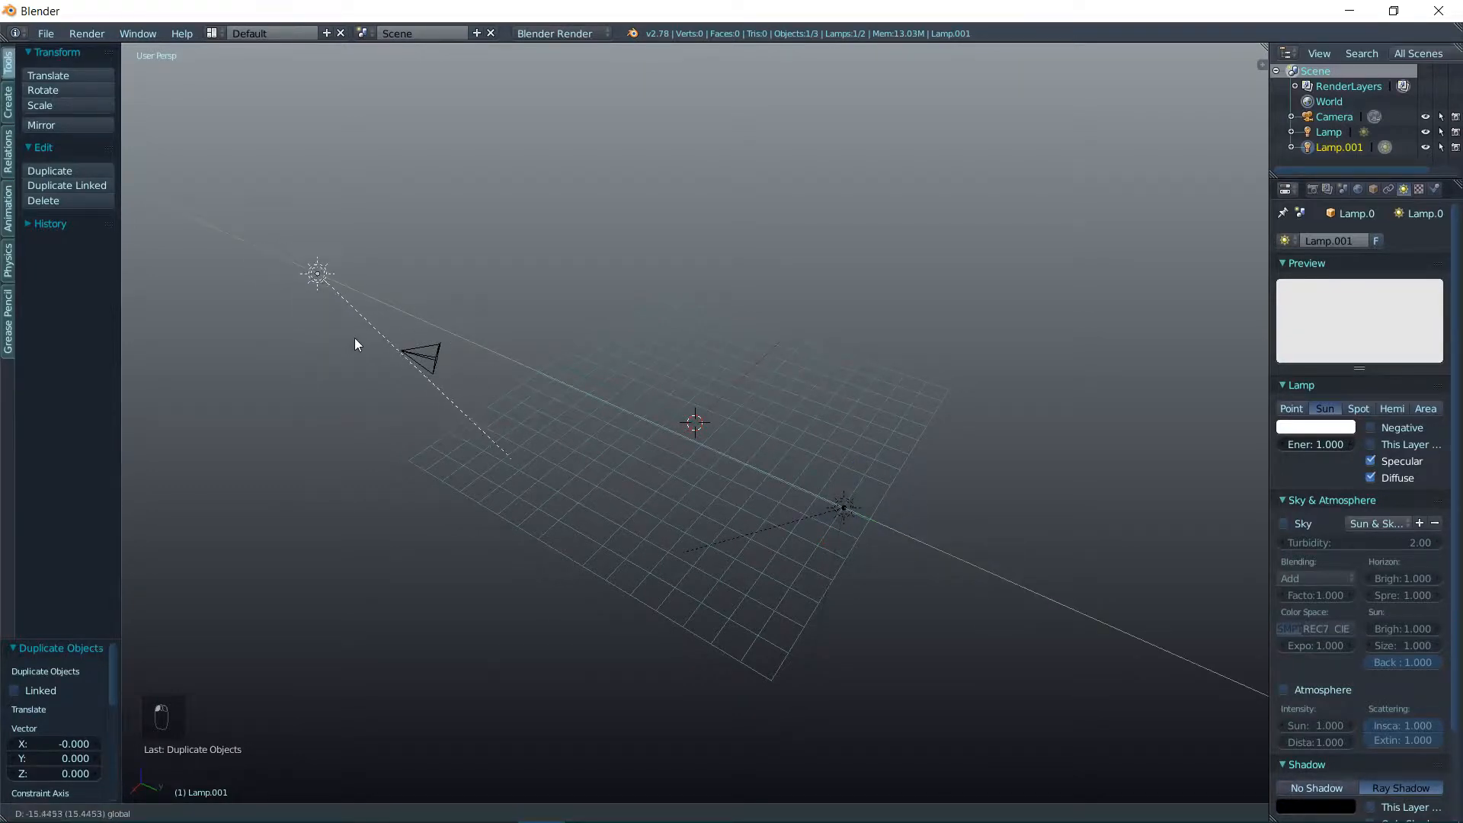
click(343, 341)
Reposition the duplicated sun lamp diagonally opposite the first, shifting it about -5.7 units along X
middle_drag(393, 355, 539, 442)
drag(579, 405, 390, 271)
middle_drag(526, 381, 695, 433)
drag(734, 424, 456, 495)
middle_drag(457, 493, 569, 482)
middle_drag(788, 487, 752, 499)
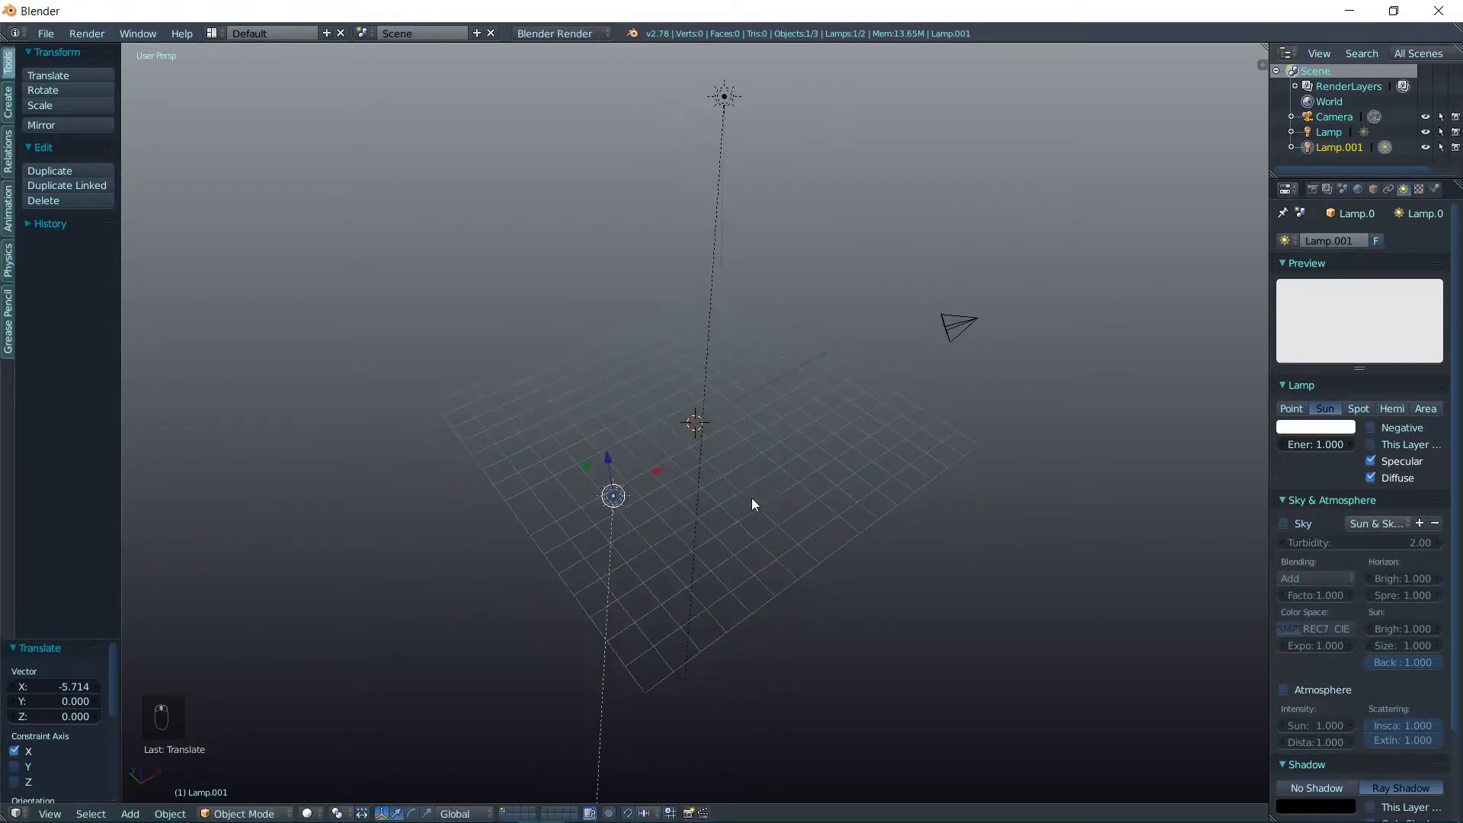
drag(656, 472, 662, 477)
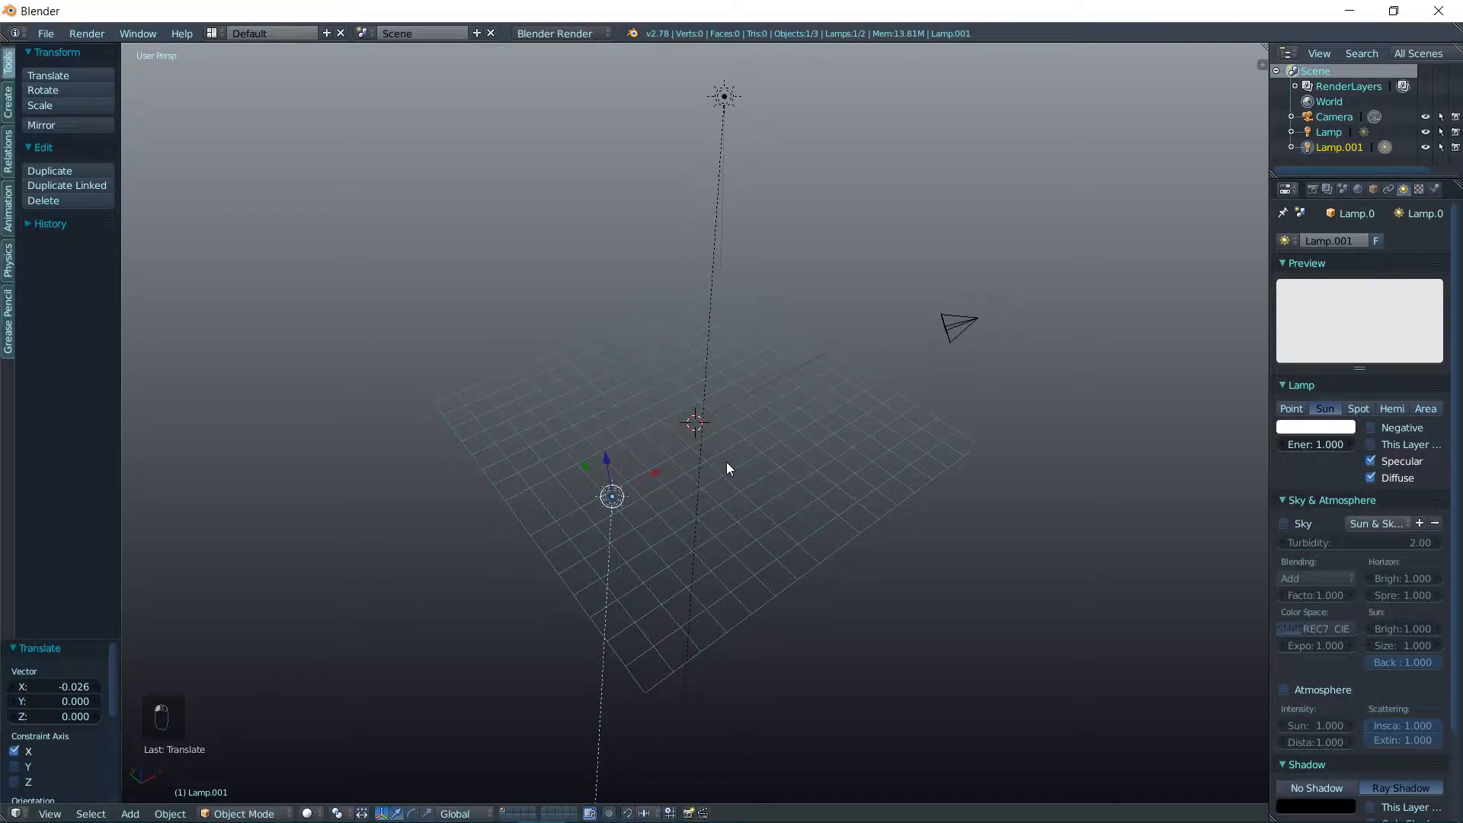
Rotate the second sun lamp around the Z axis by about 186.5° and a further -8.3° to face the centre
key(r)
key(z)
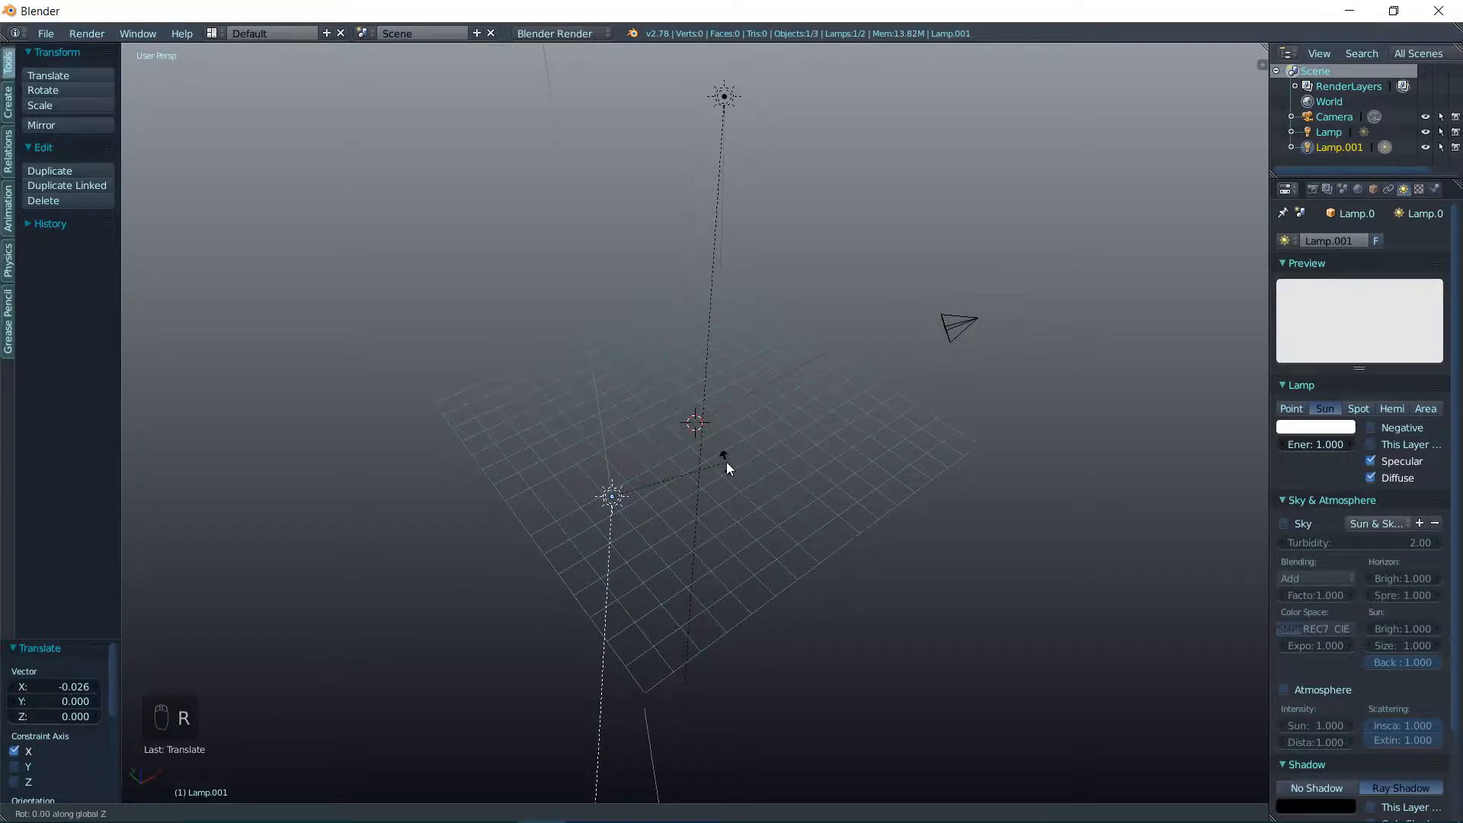
click(442, 568)
middle_drag(442, 567, 576, 547)
key(r)
key(z)
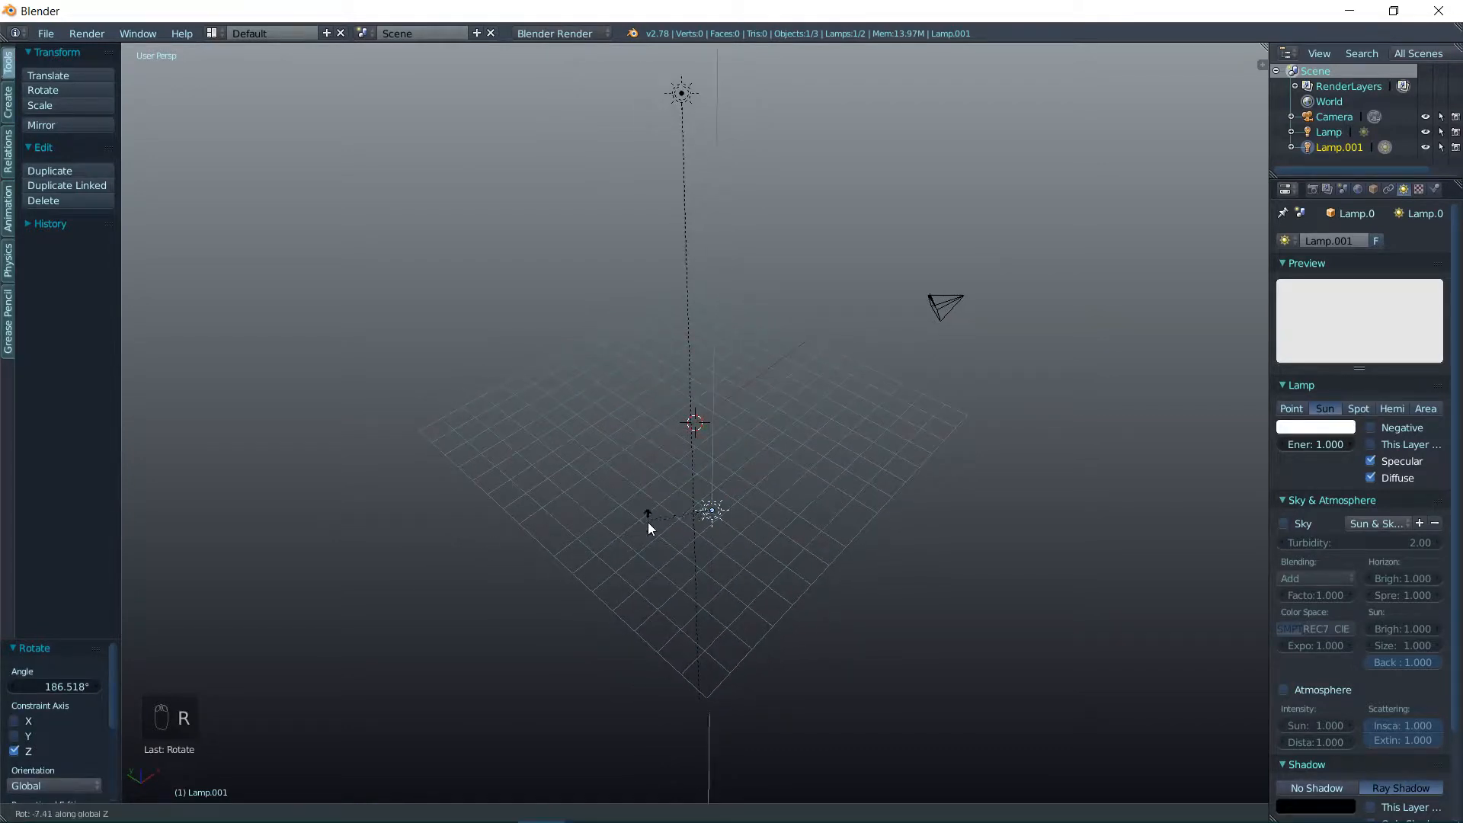
click(625, 523)
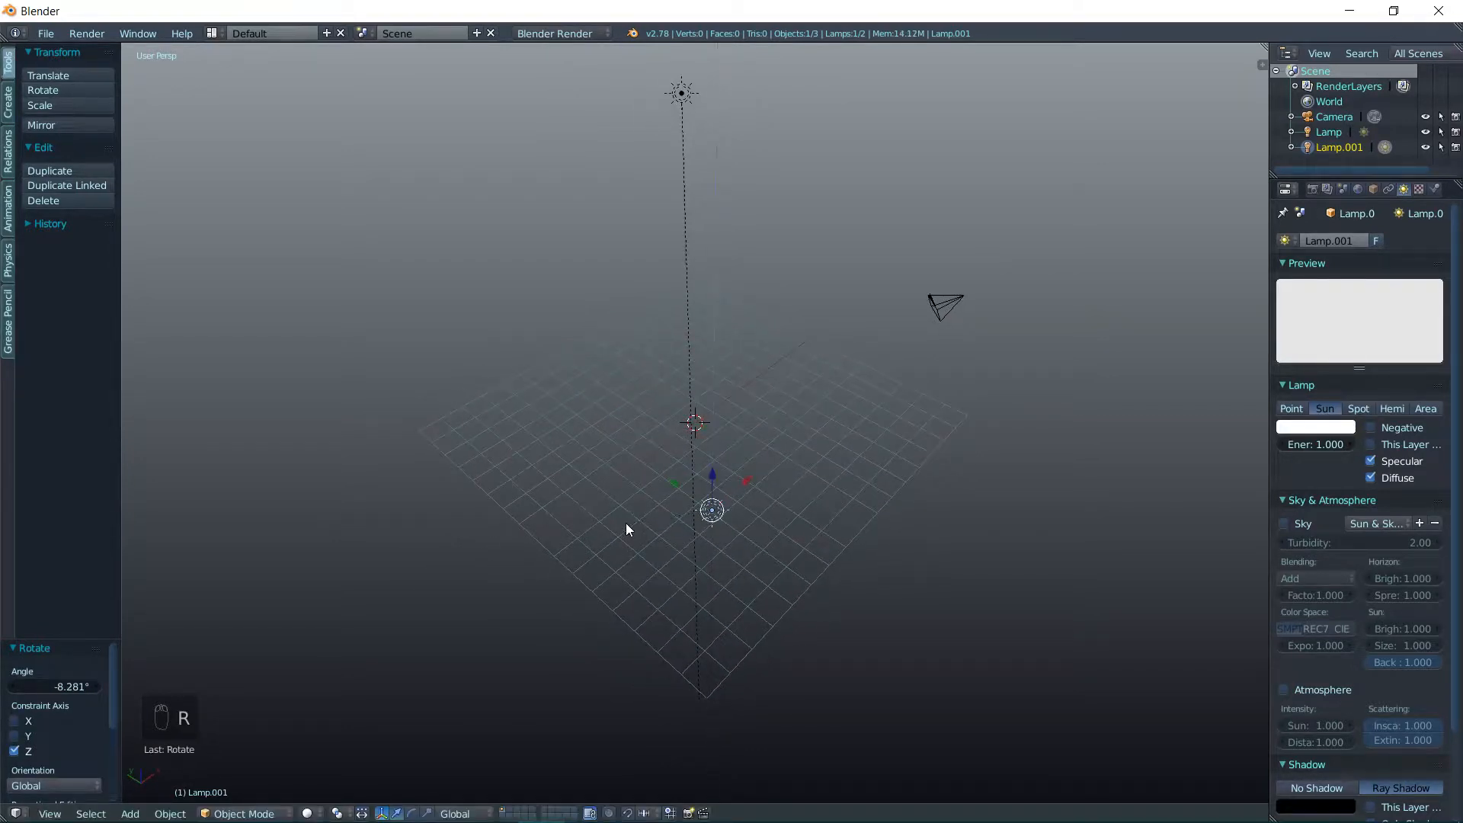
middle_drag(669, 545, 663, 536)
Duplicate the second sun lamp and move the copy about 17.2 units down along Z, then nudge it up about 0.4
middle_drag(1044, 420, 739, 412)
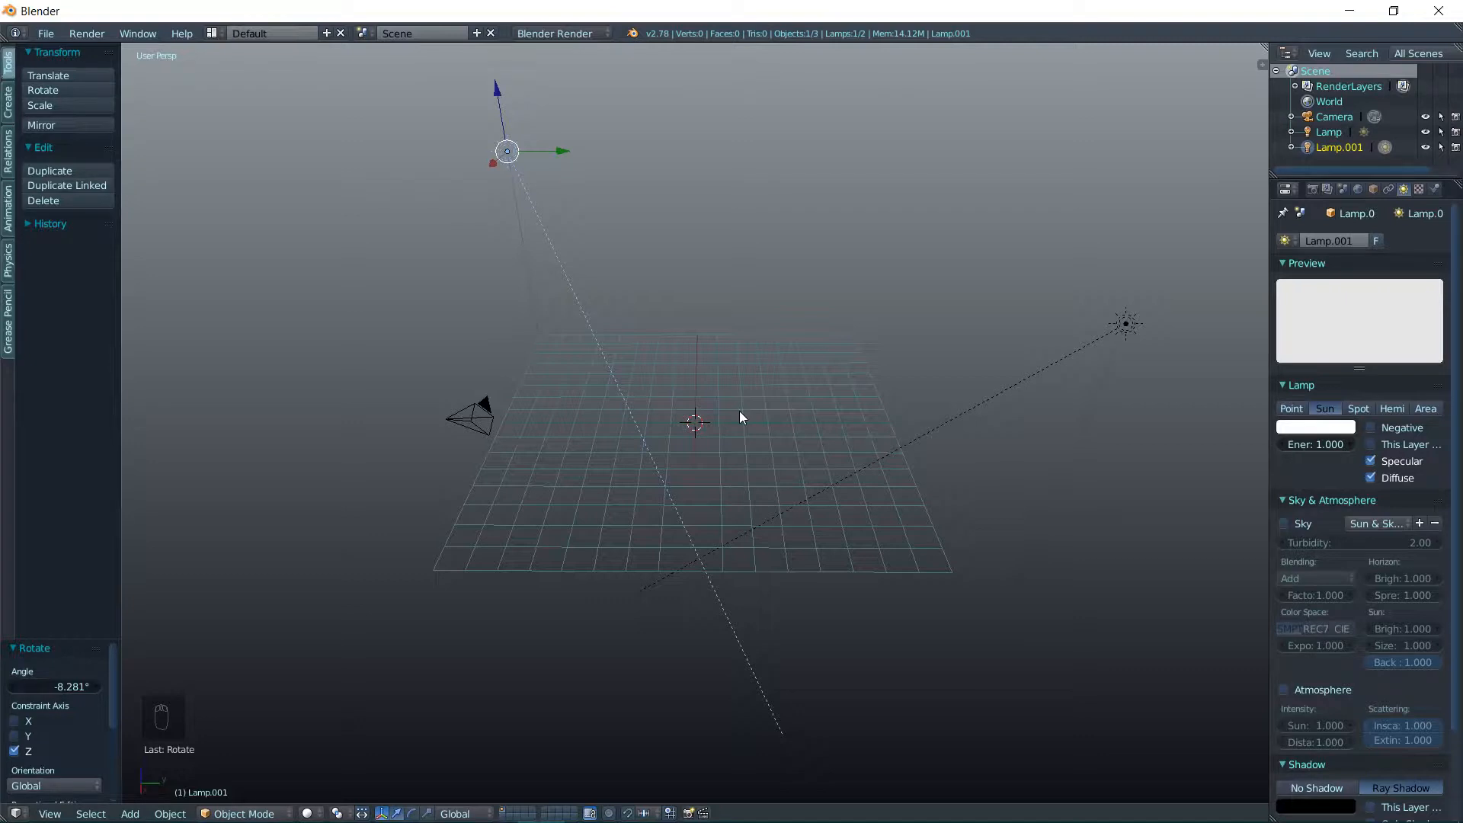
middle_drag(794, 111, 839, 271)
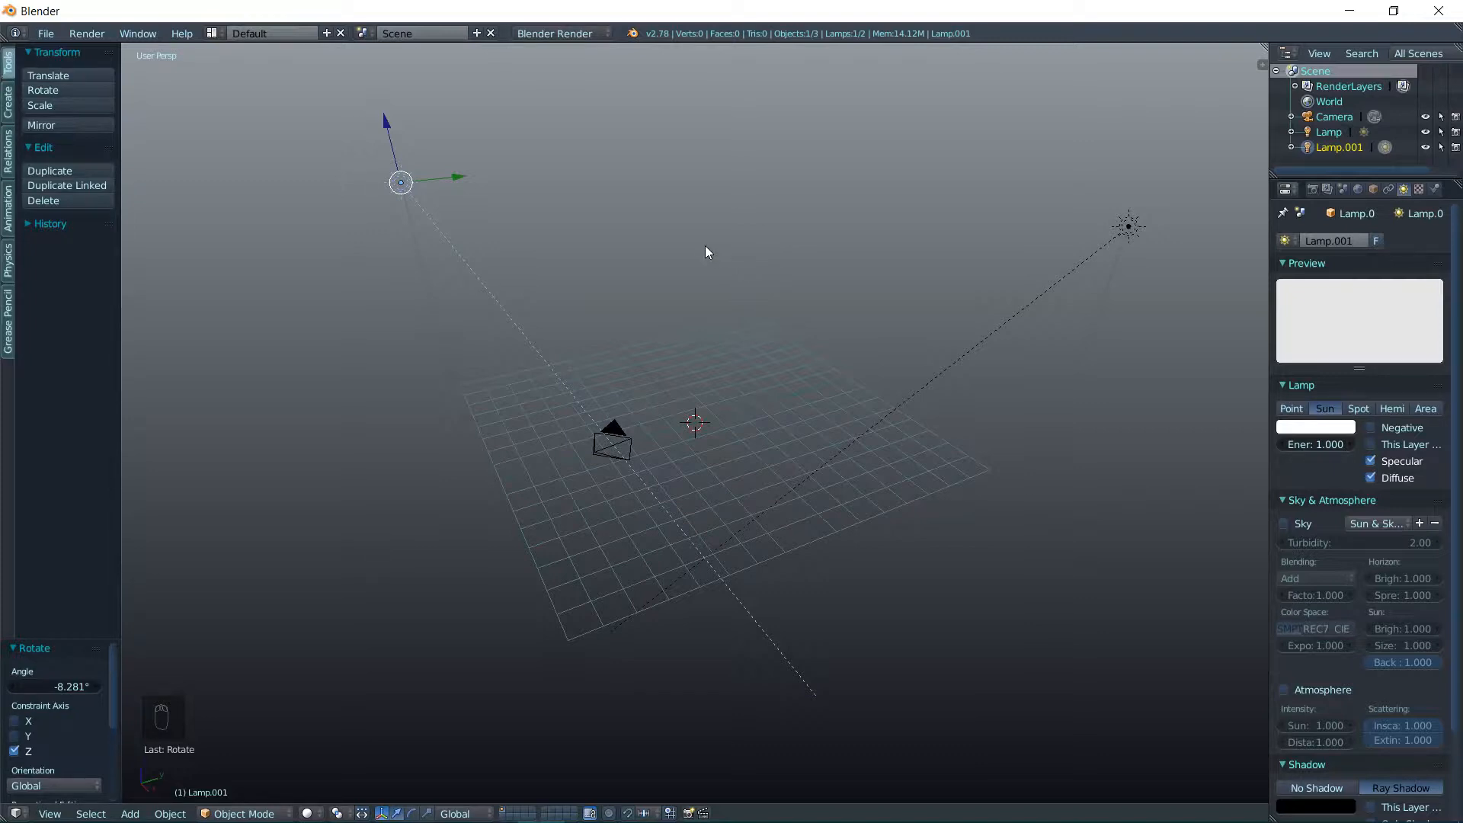
key(shift+d)
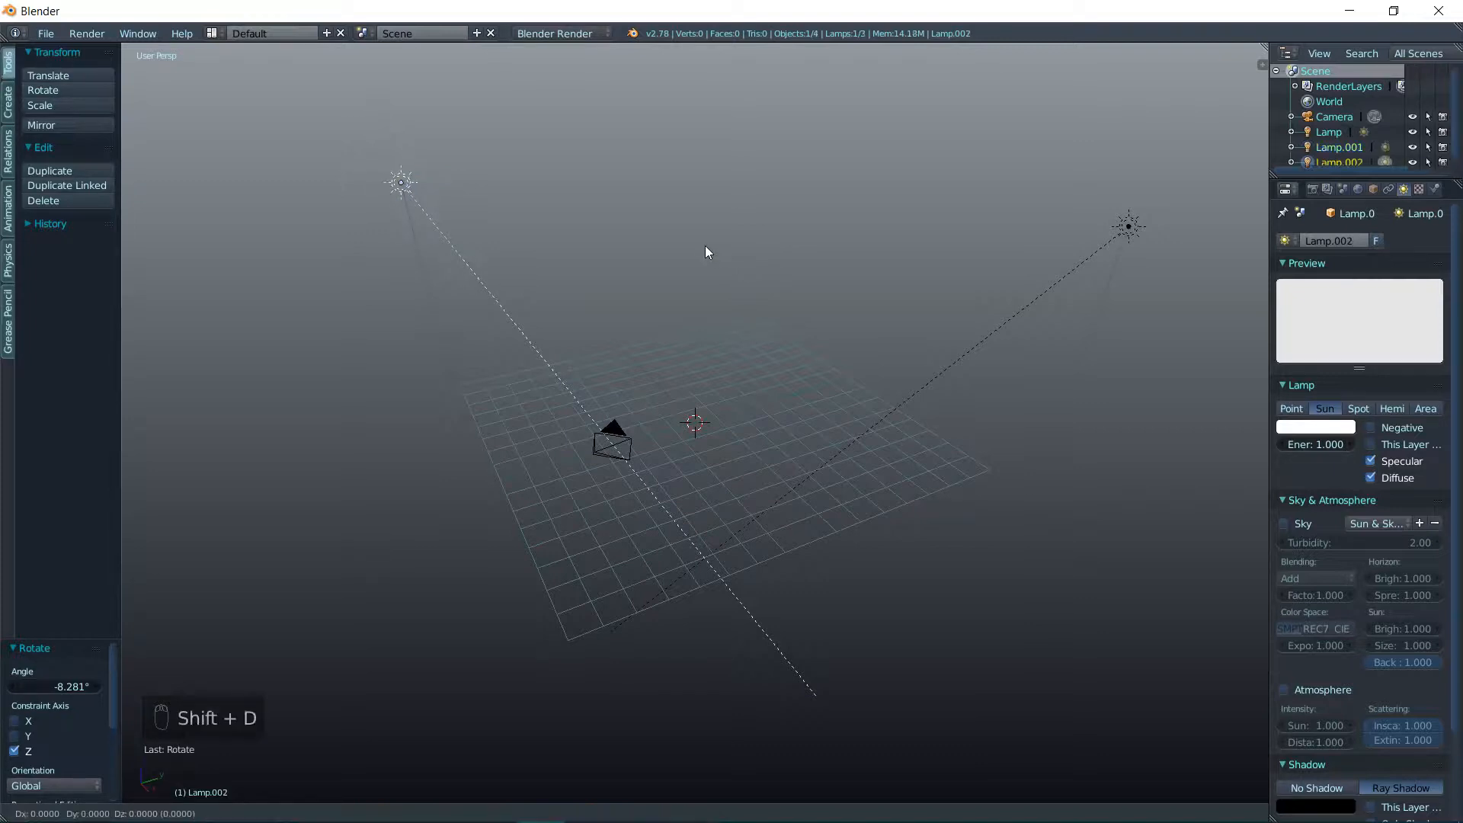
click(706, 245)
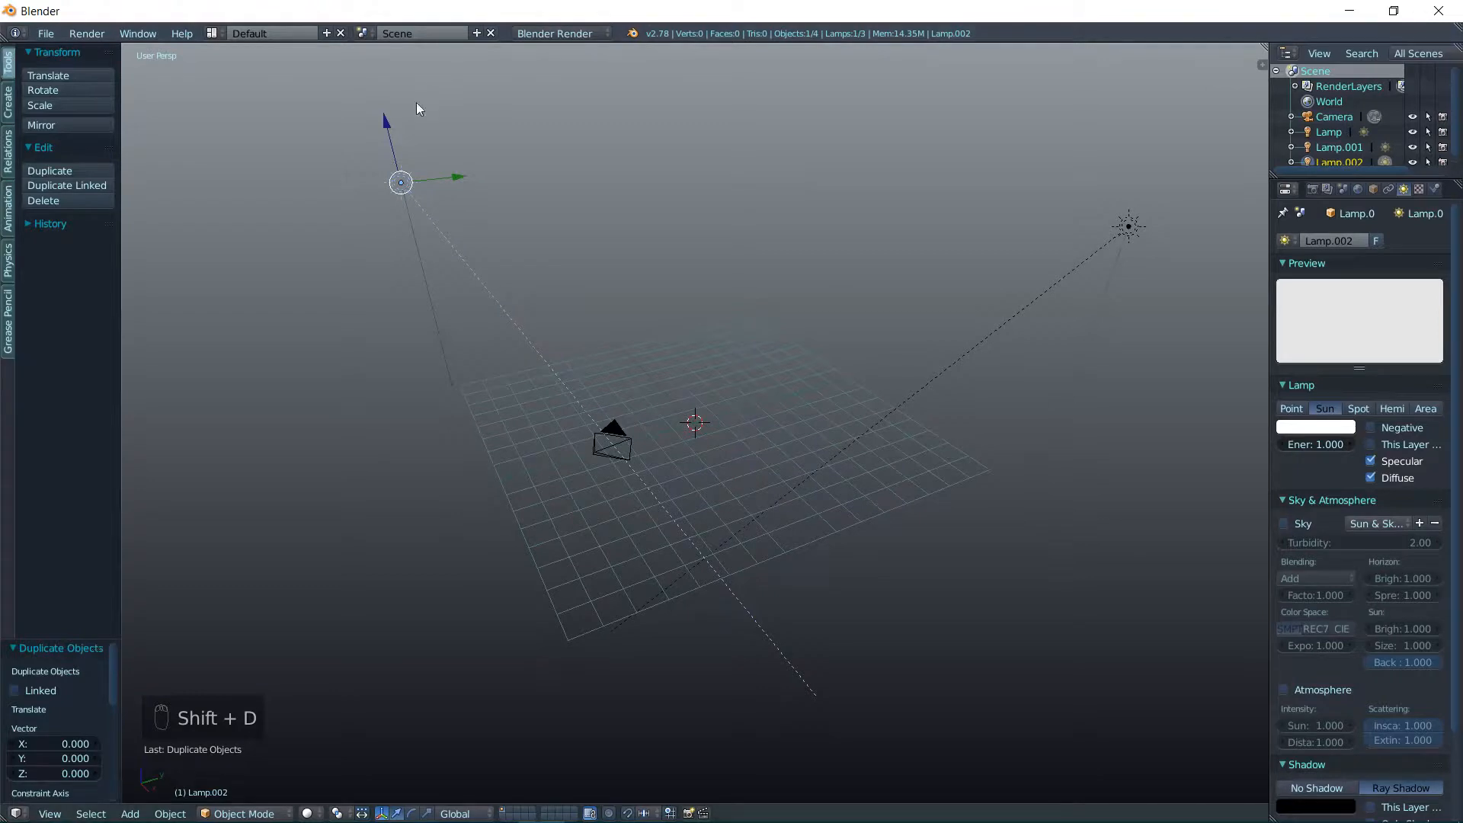
drag(386, 131, 468, 466)
mouse_move(468, 467)
middle_down()
mouse_move(507, 419)
mouse_move(573, 381)
mouse_move(436, 495)
mouse_move(489, 484)
middle_up()
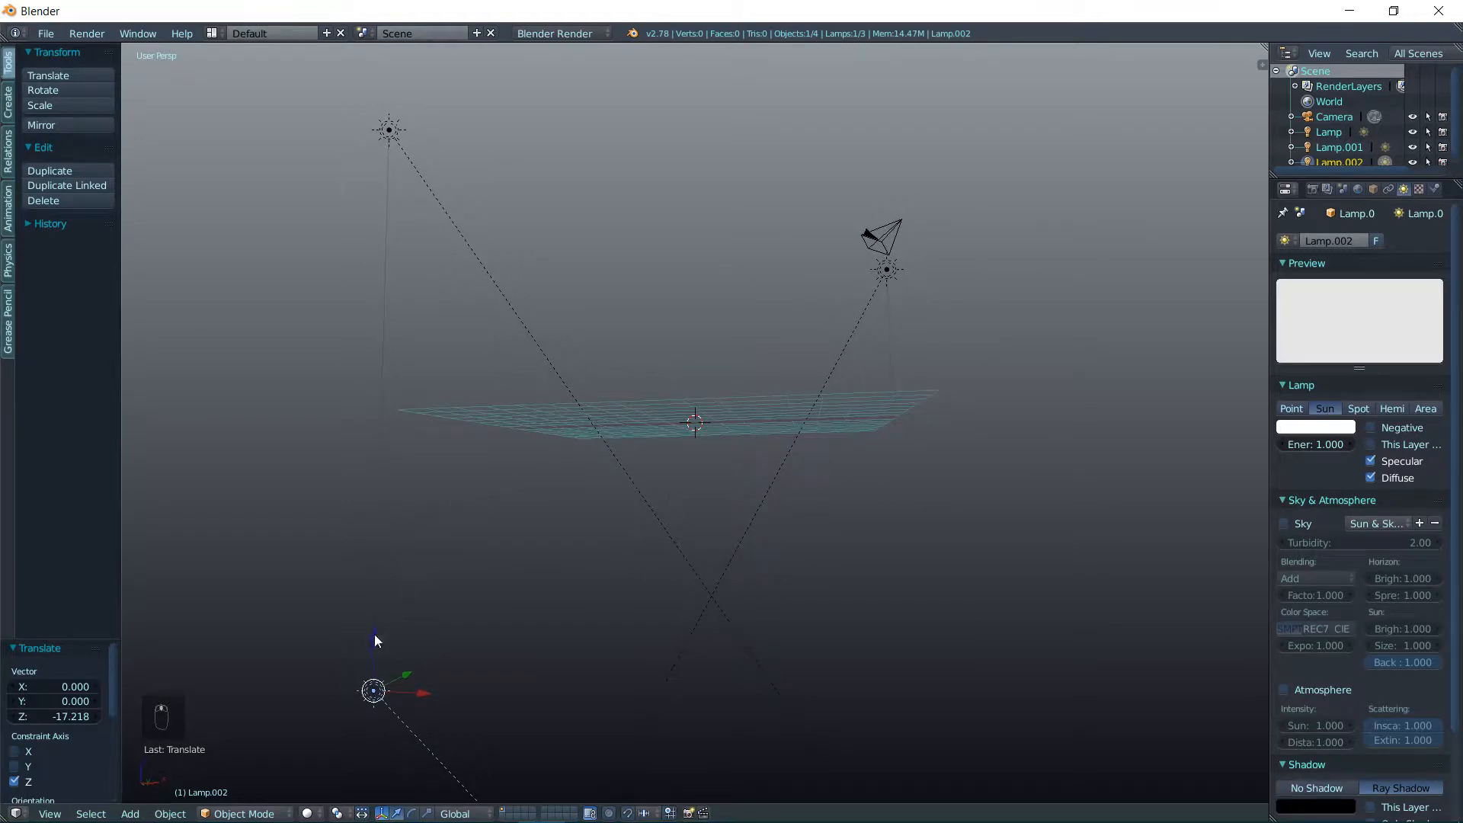
drag(373, 636, 387, 620)
Rotate the sun lamp below the grid around the global X axis to aim it upward at the scene's centre
middle_drag(387, 620, 1001, 300)
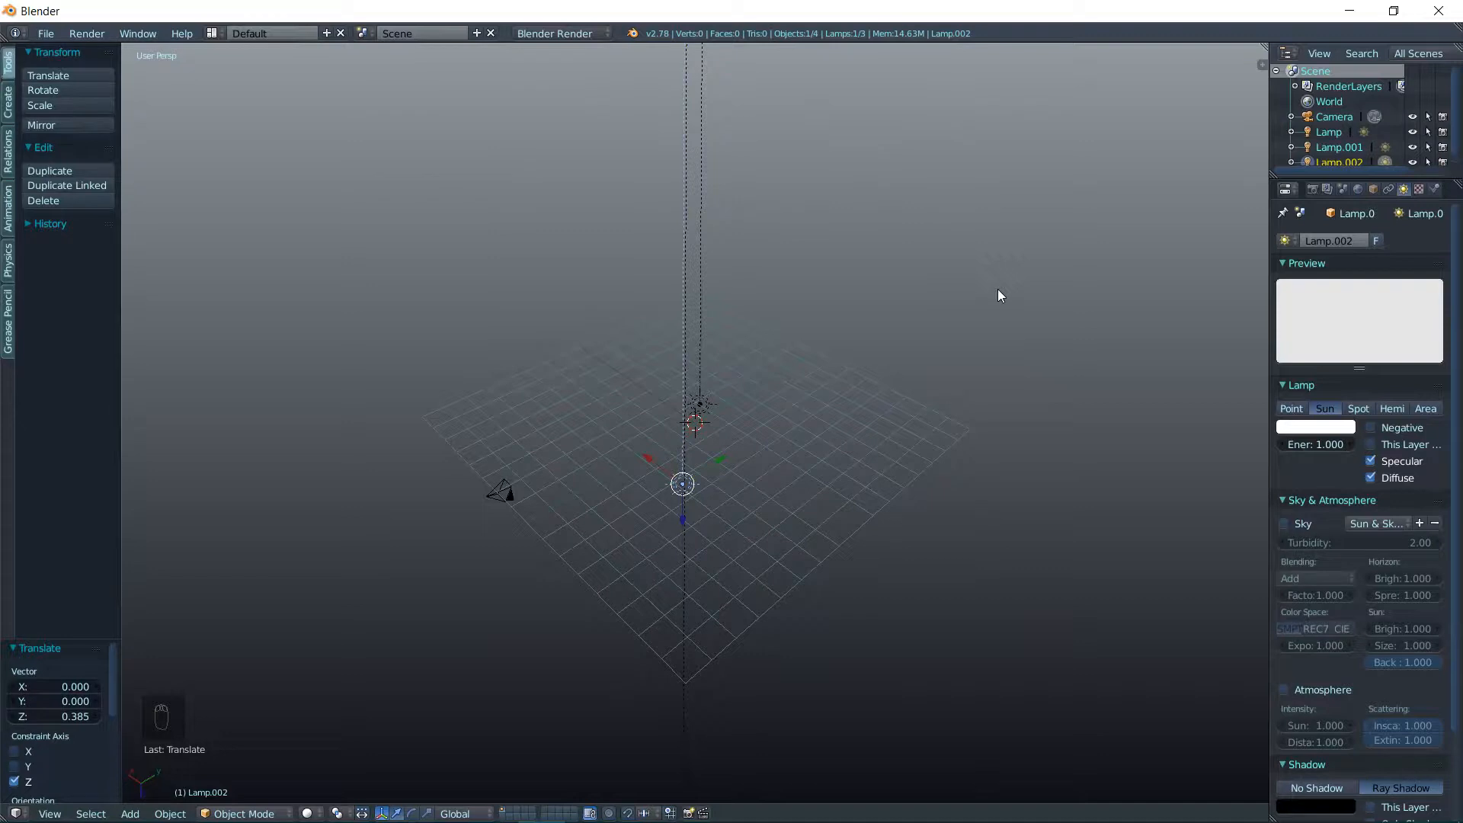
key(r)
key(x)
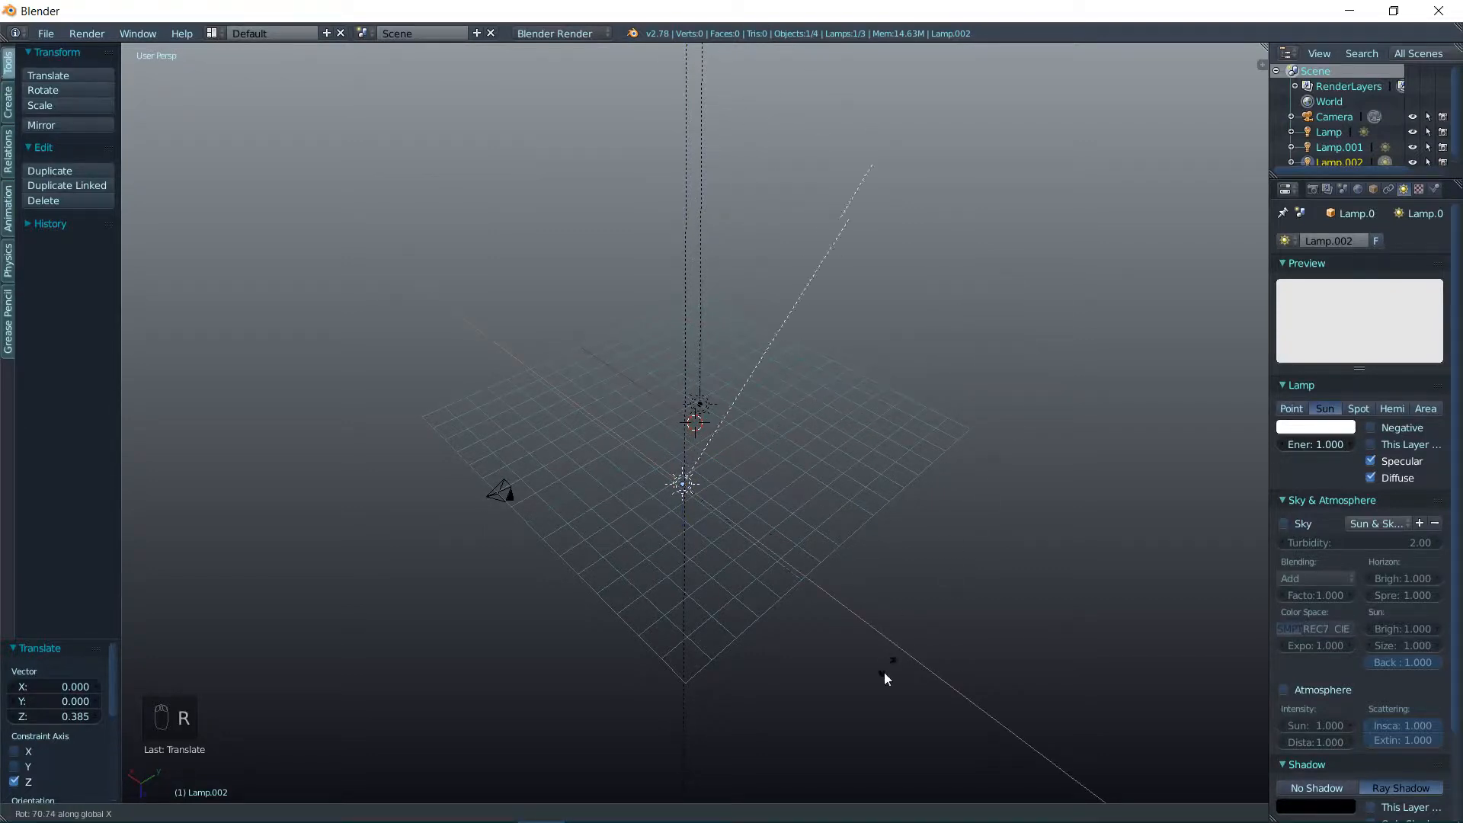
click(679, 693)
mouse_move(779, 666)
middle_down()
mouse_move(806, 686)
mouse_move(771, 688)
mouse_move(788, 689)
middle_up()
Duplicate the sun lamp below the grid and move the copy about 16.6 units along the global X axis
key(shift+d)
click(785, 683)
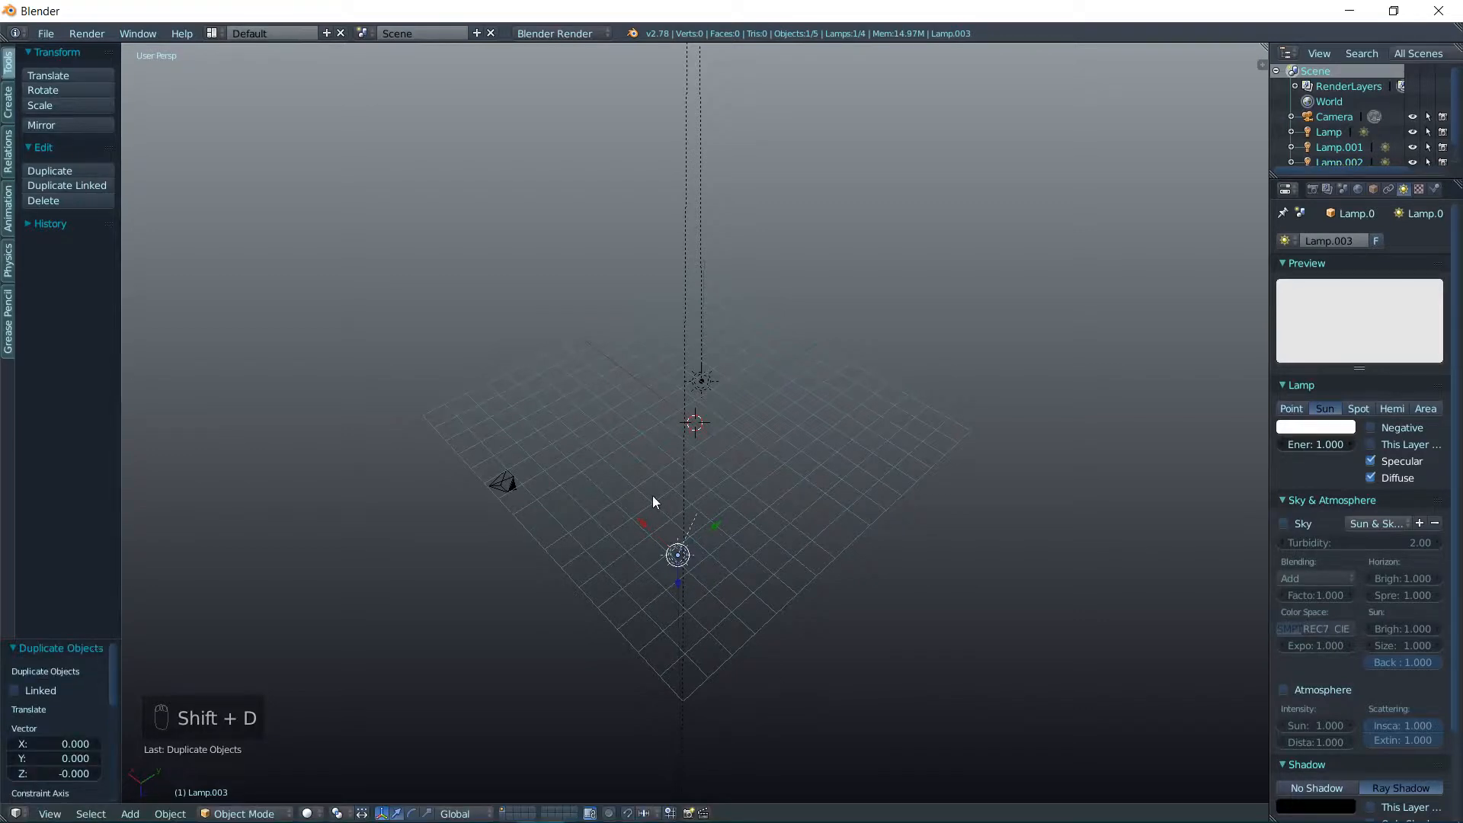
key(g)
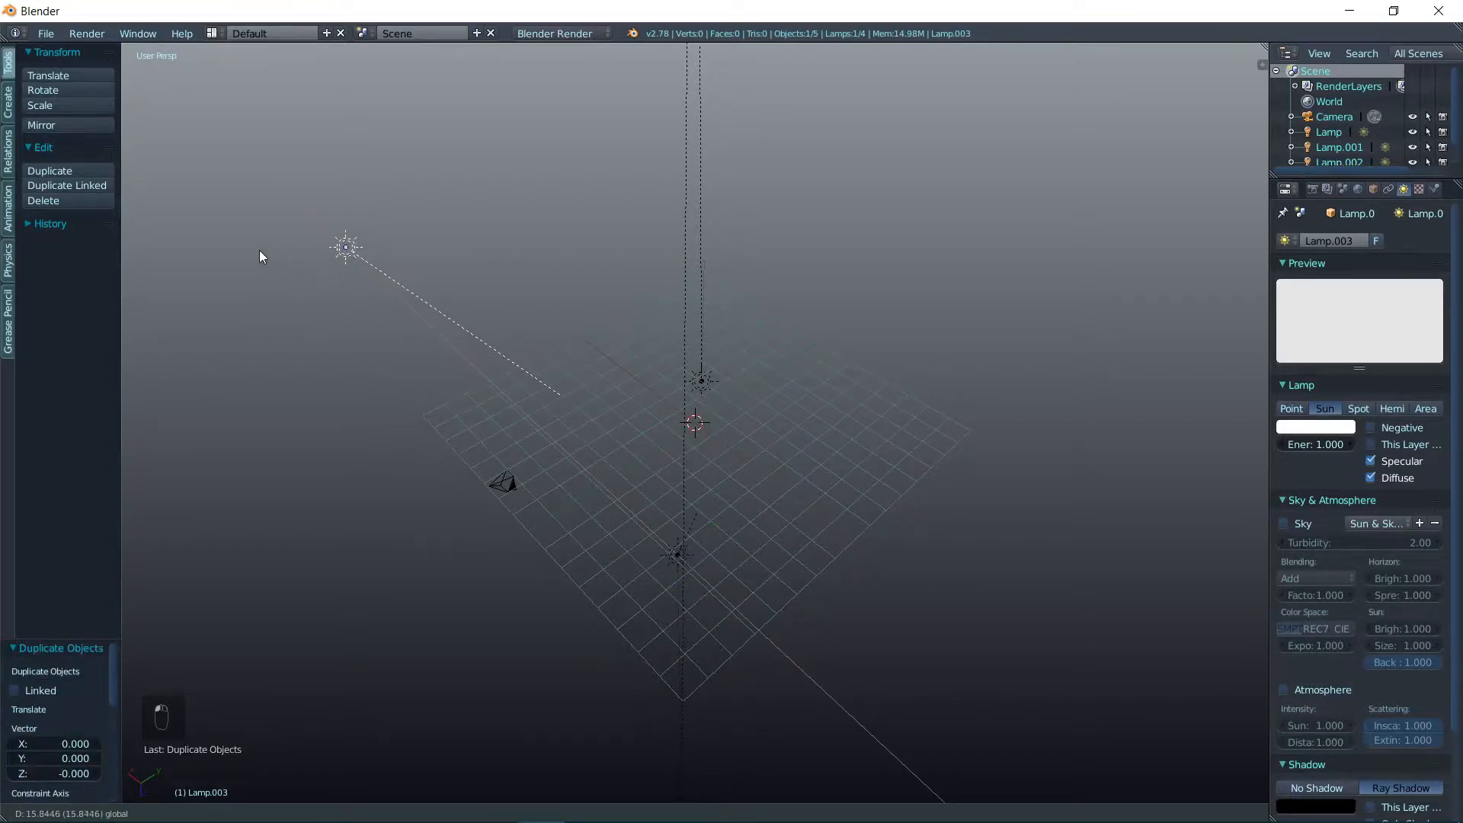
click(260, 251)
middle_drag(432, 272, 581, 333)
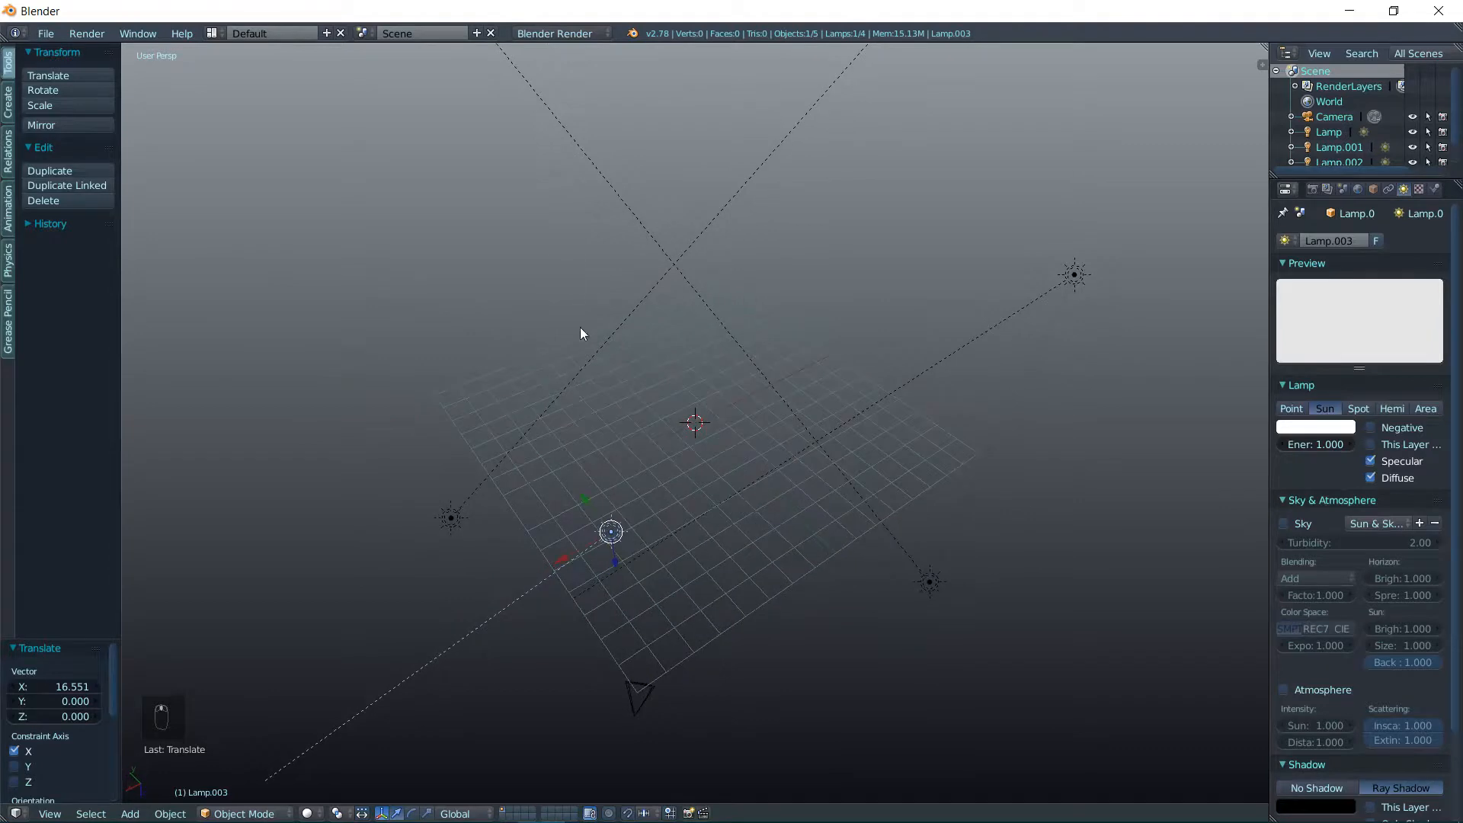
Move the copied lower sun lamp about 16 units along Y to the grid's far side, then nudge it about 0.1 along Y
middle_drag(615, 569, 811, 506)
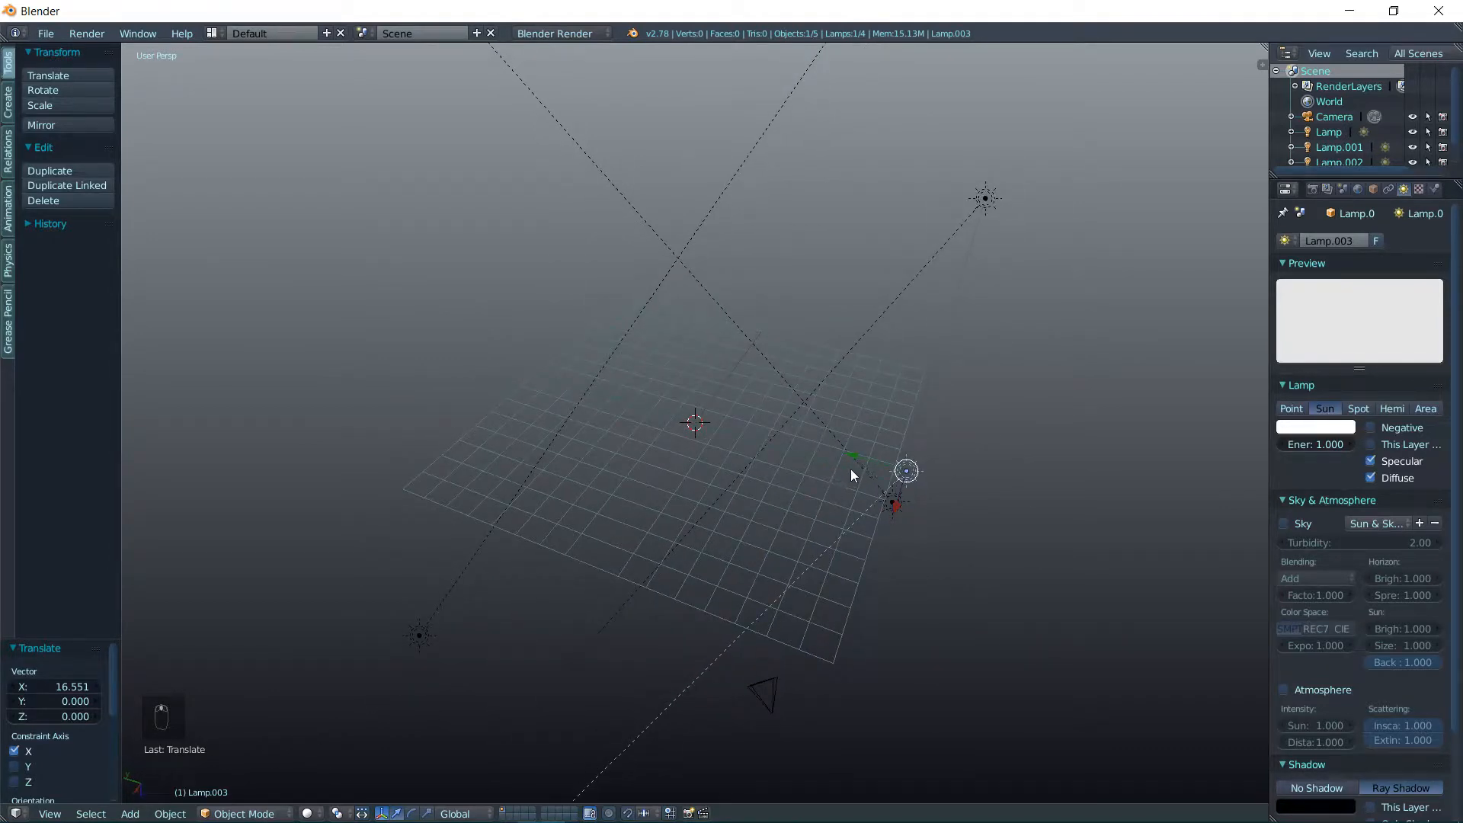
key(g)
key(x)
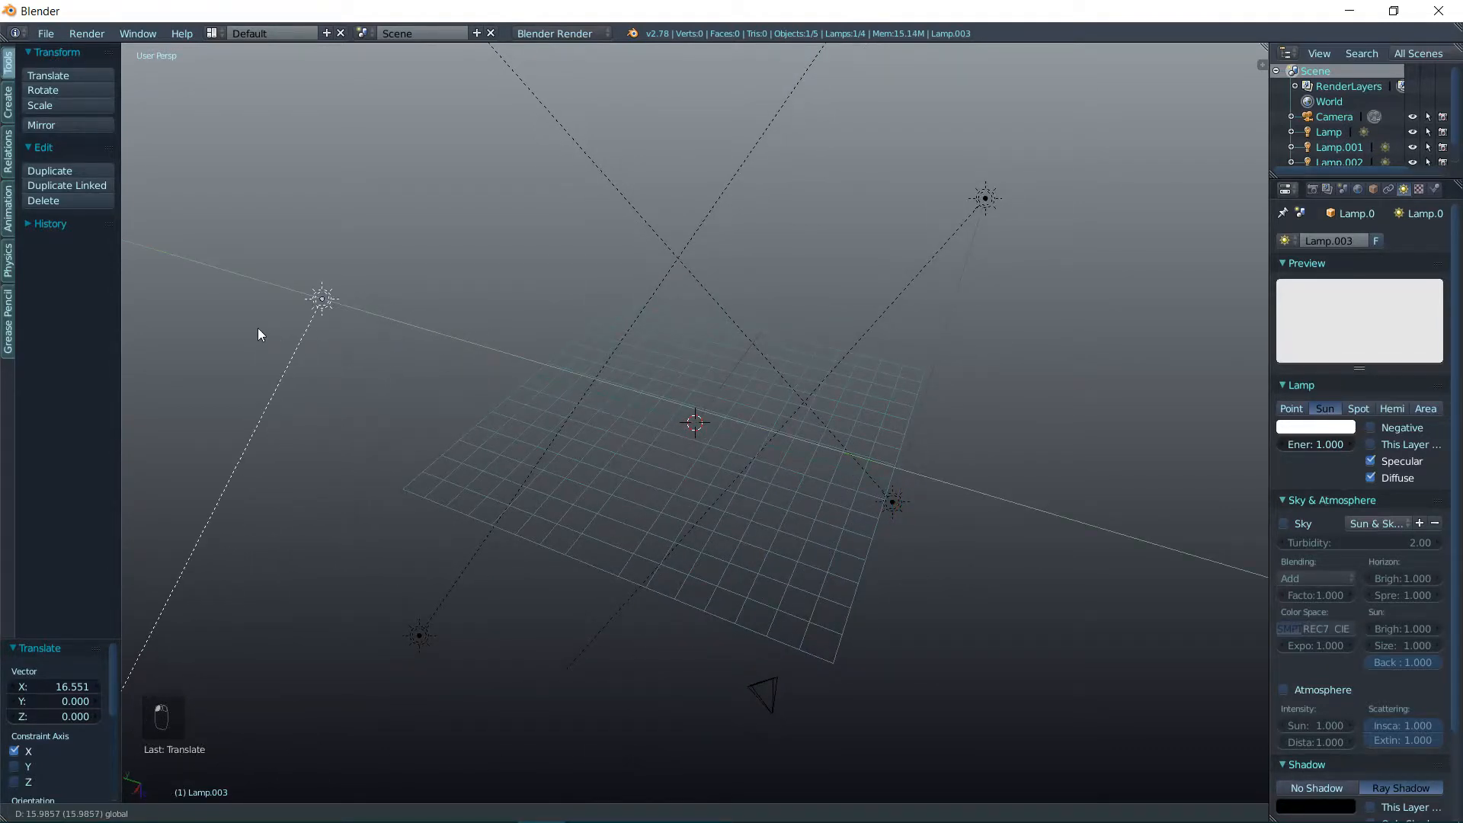
click(270, 333)
middle_drag(277, 335, 471, 363)
drag(457, 464, 452, 465)
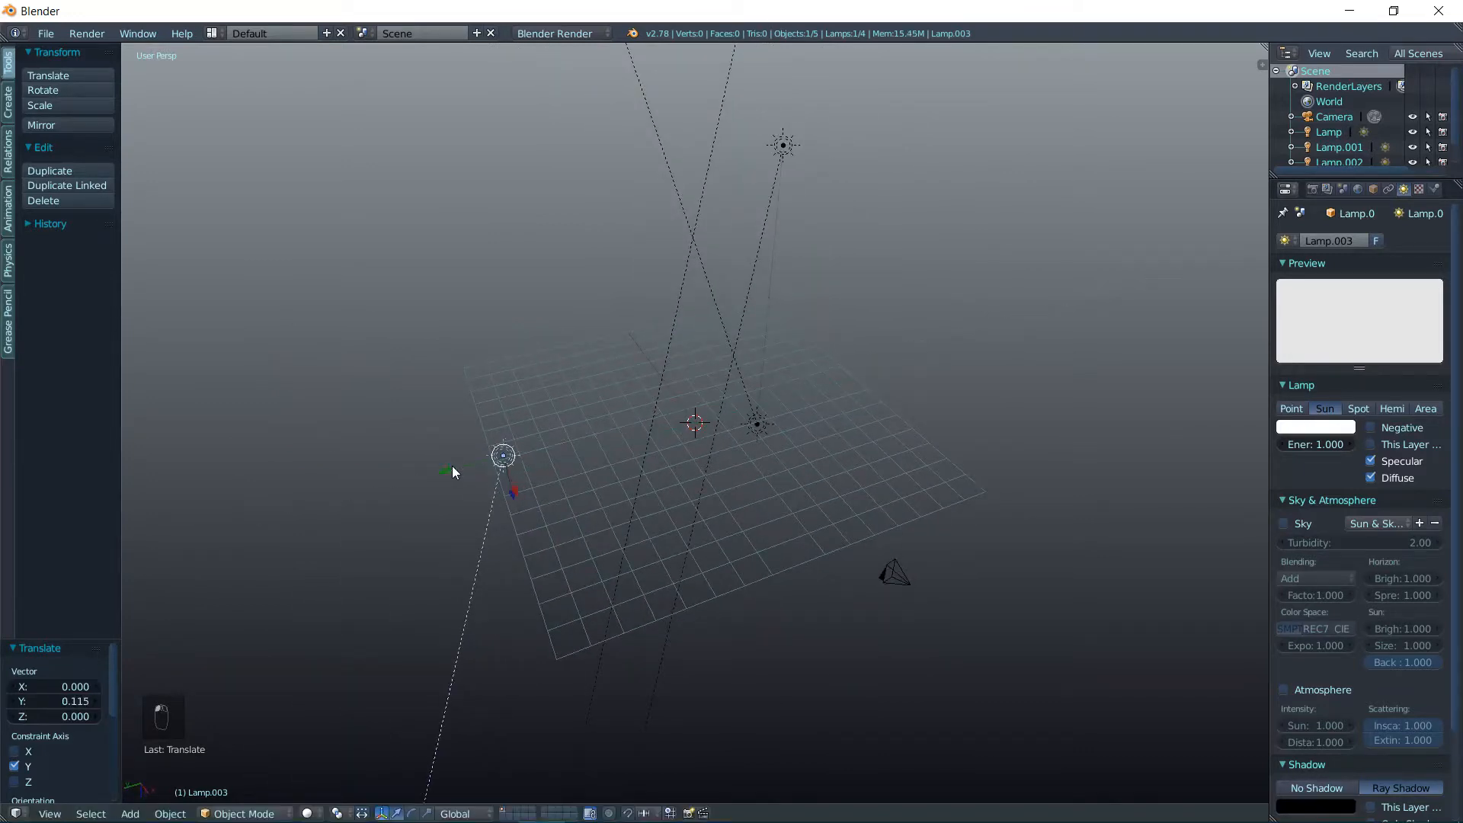
Rotate the fourth sun lamp around the global Z axis by about -197° and a further 10.7° to aim it at the centre
key(r)
click(775, 532)
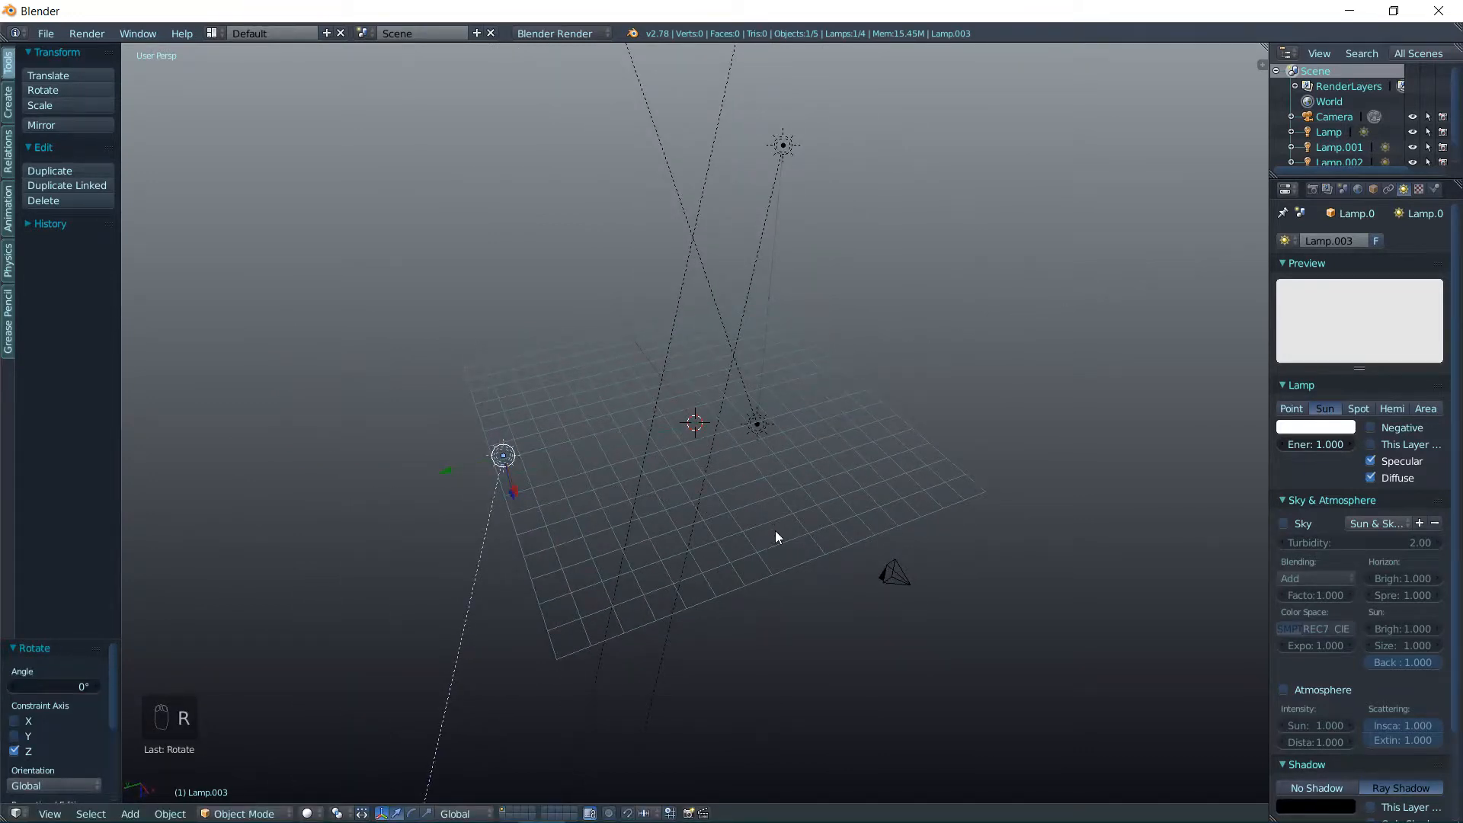
key(r)
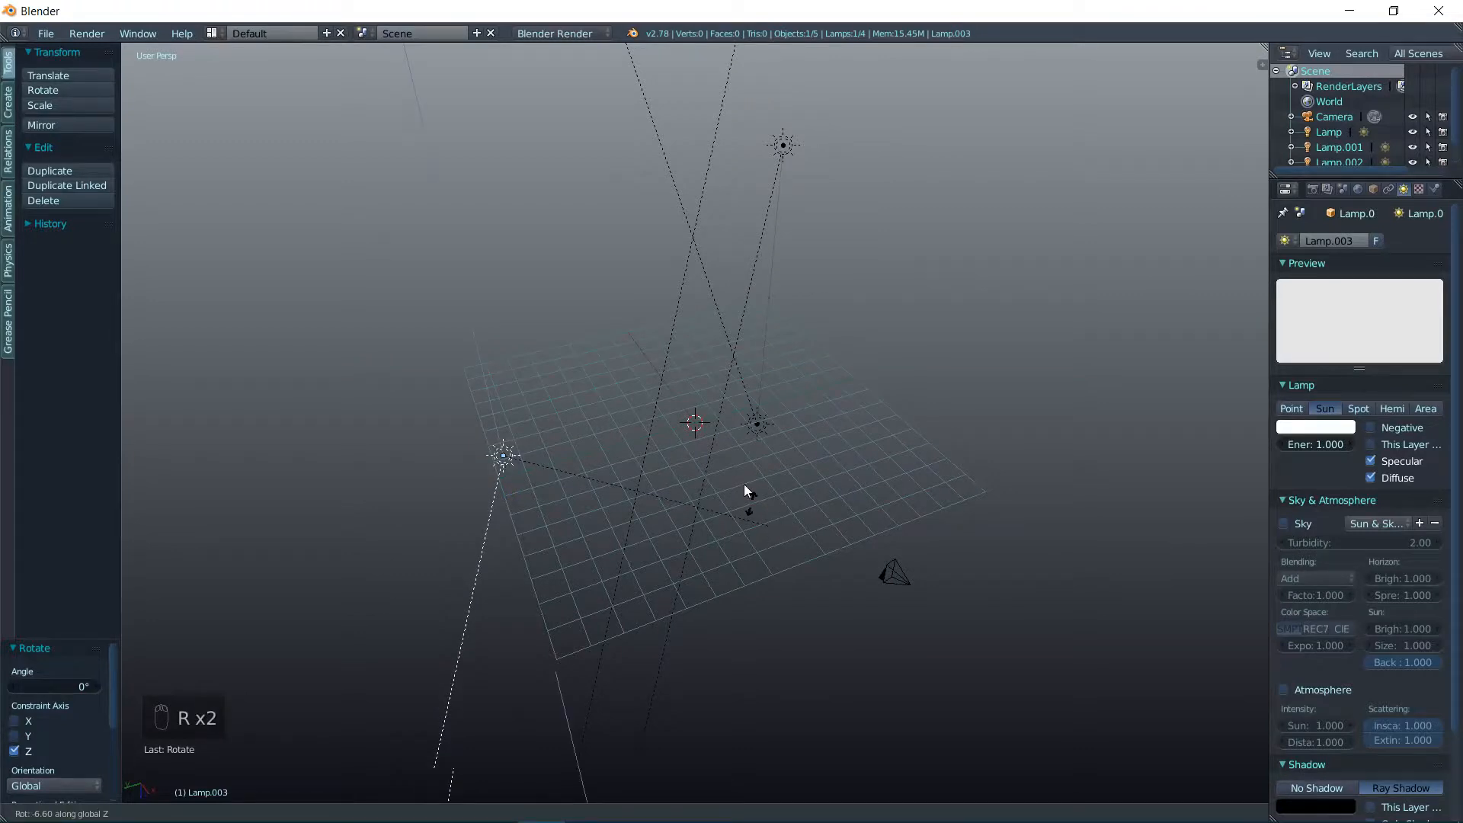
click(379, 441)
middle_drag(379, 441, 523, 434)
key(r)
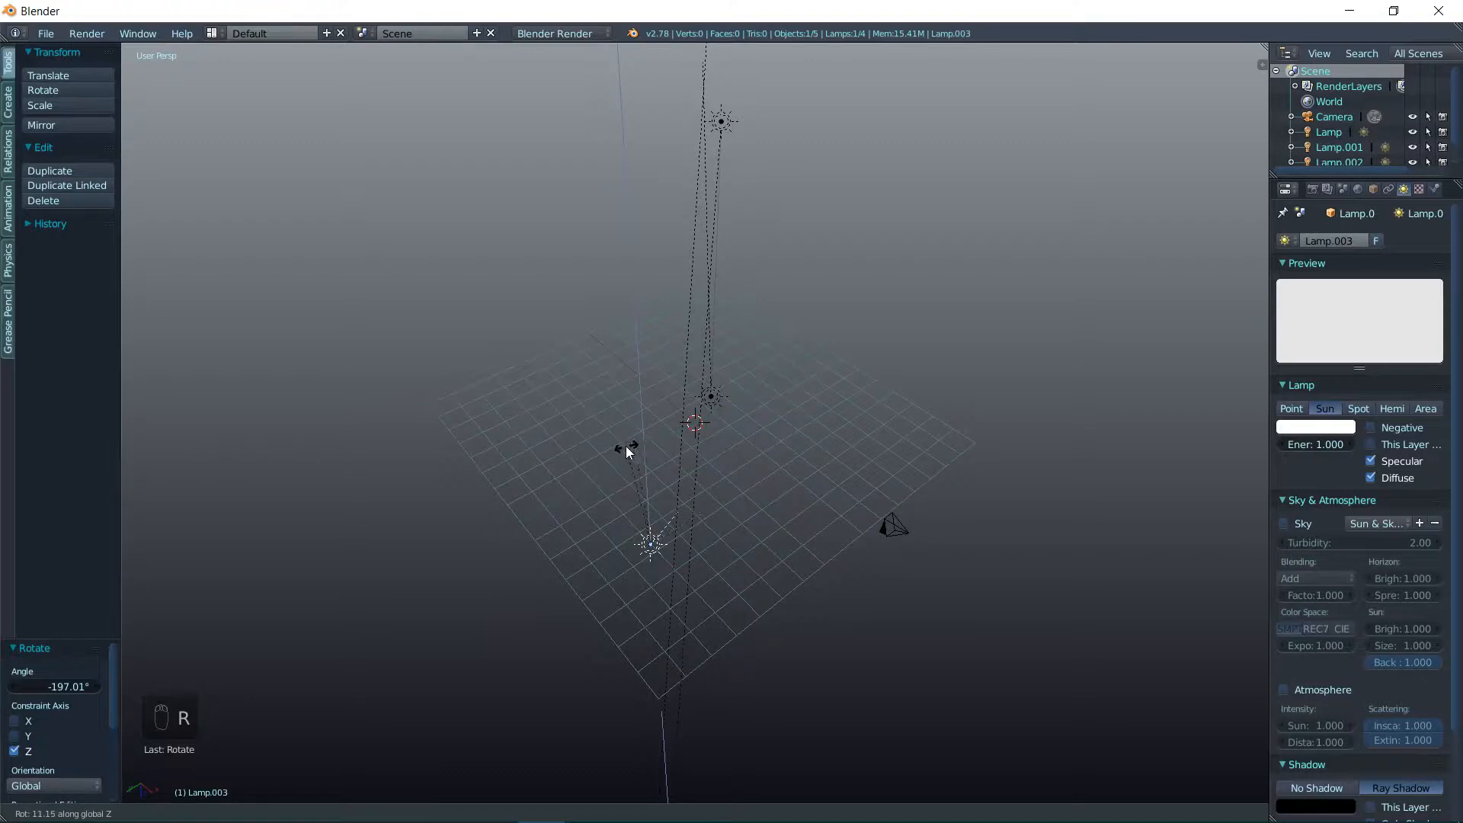
click(625, 446)
middle_drag(625, 446, 785, 487)
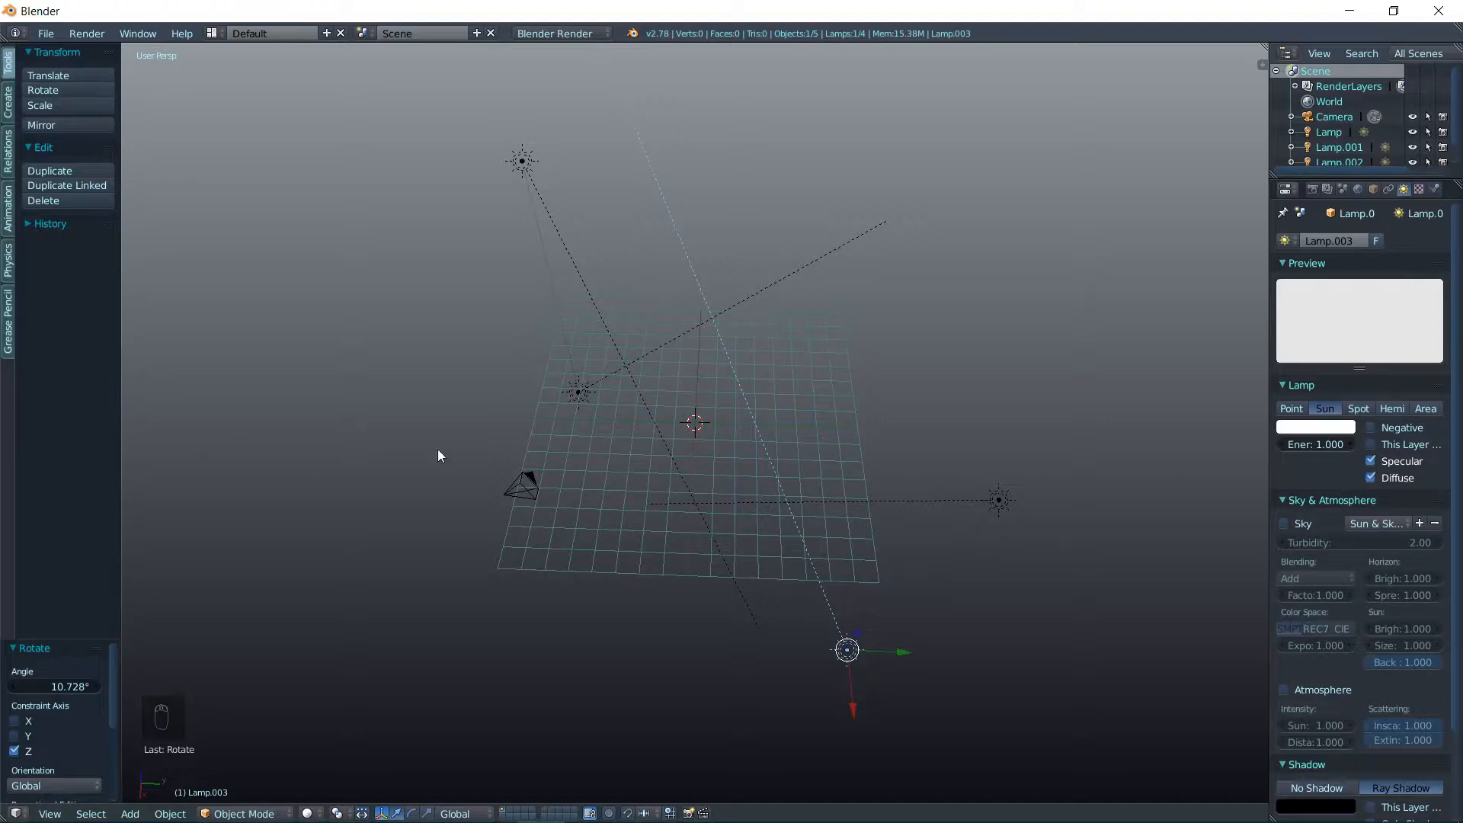
Enlarge the Outliner and make all four sun lamps unselectable in the 3D view
drag(1344, 177, 1346, 236)
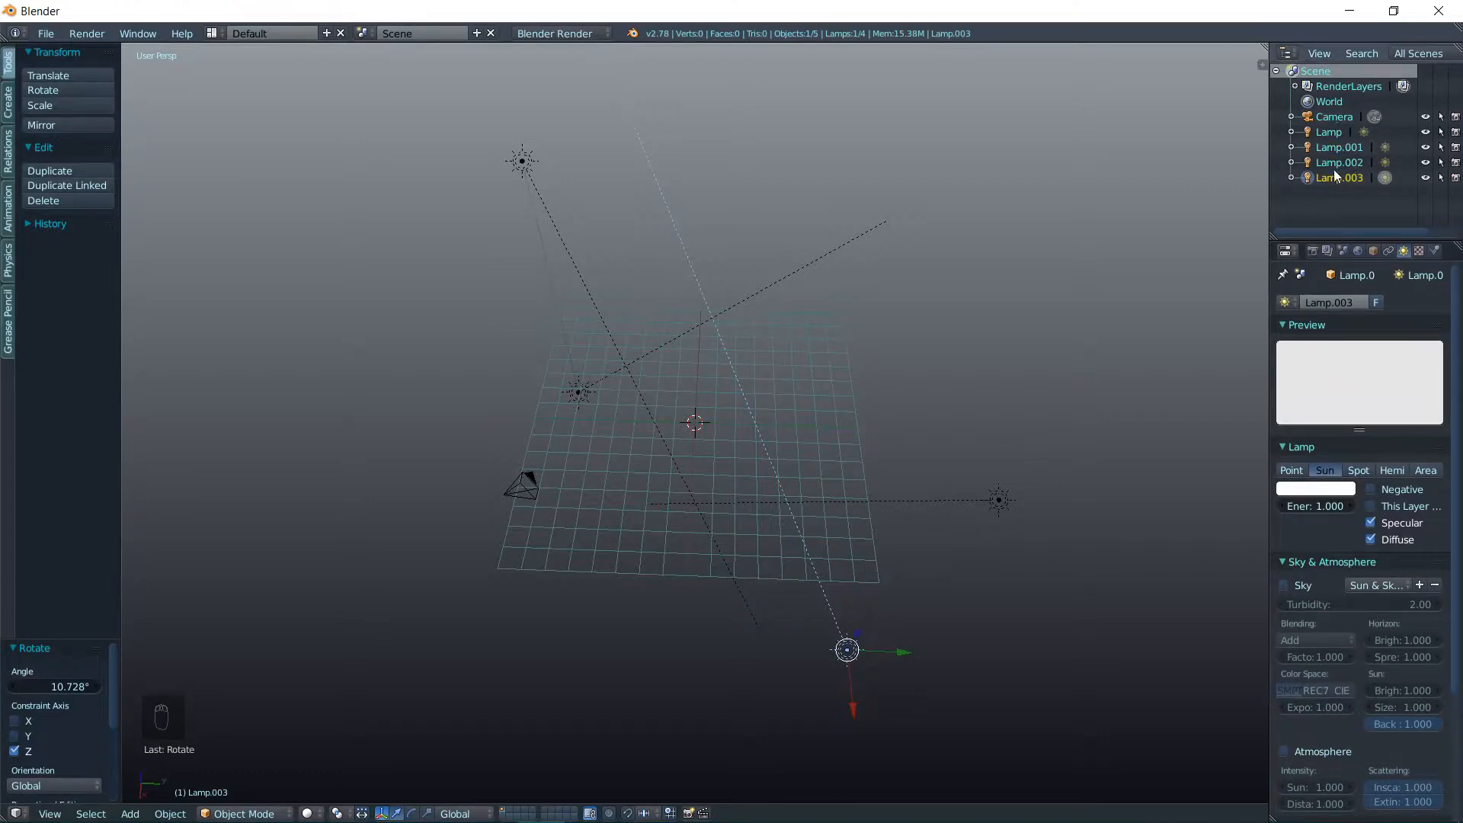
click(1330, 137)
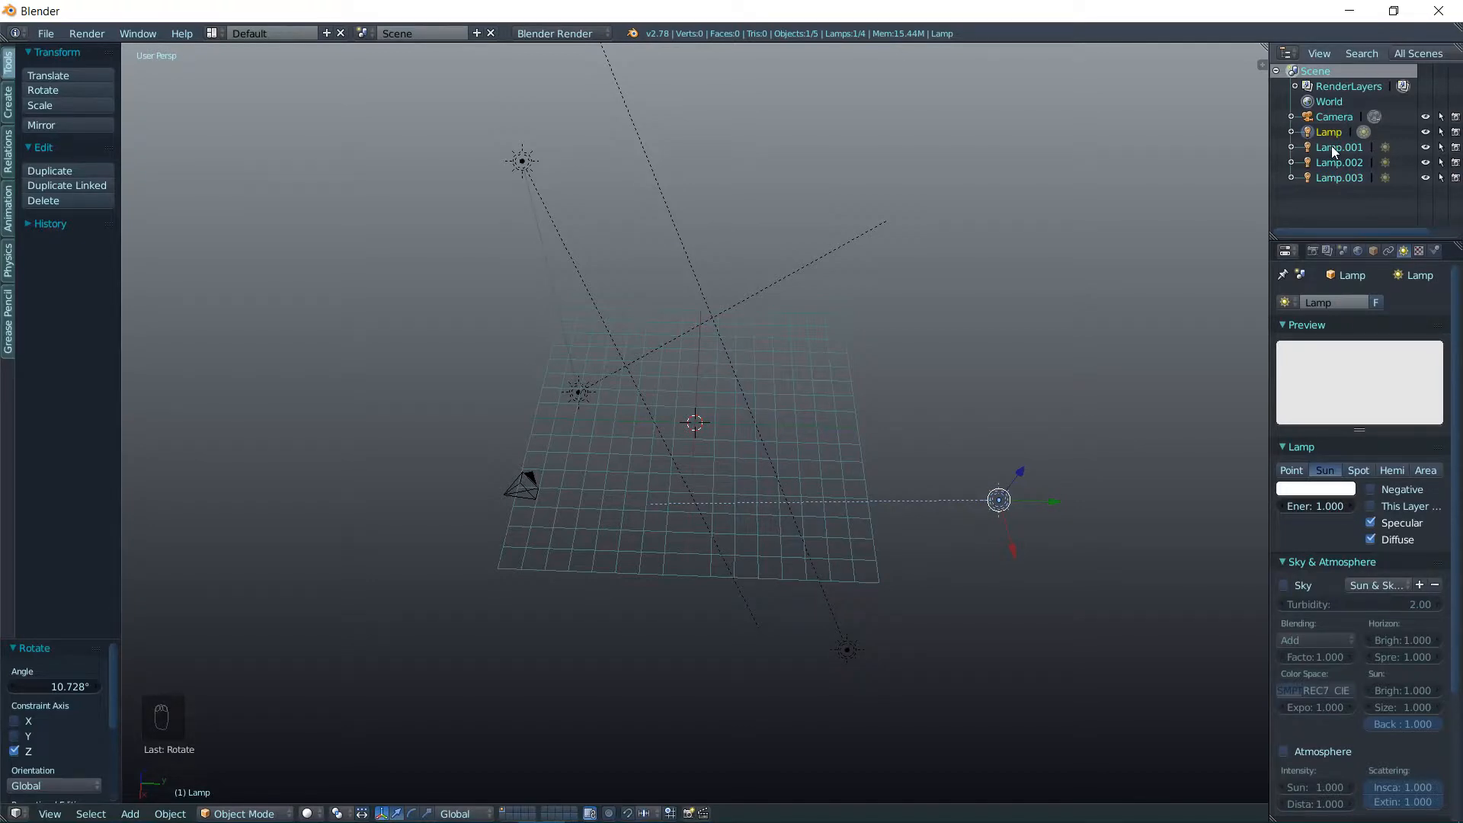
click(1335, 150)
click(1326, 138)
click(1441, 133)
drag(1441, 149, 1442, 184)
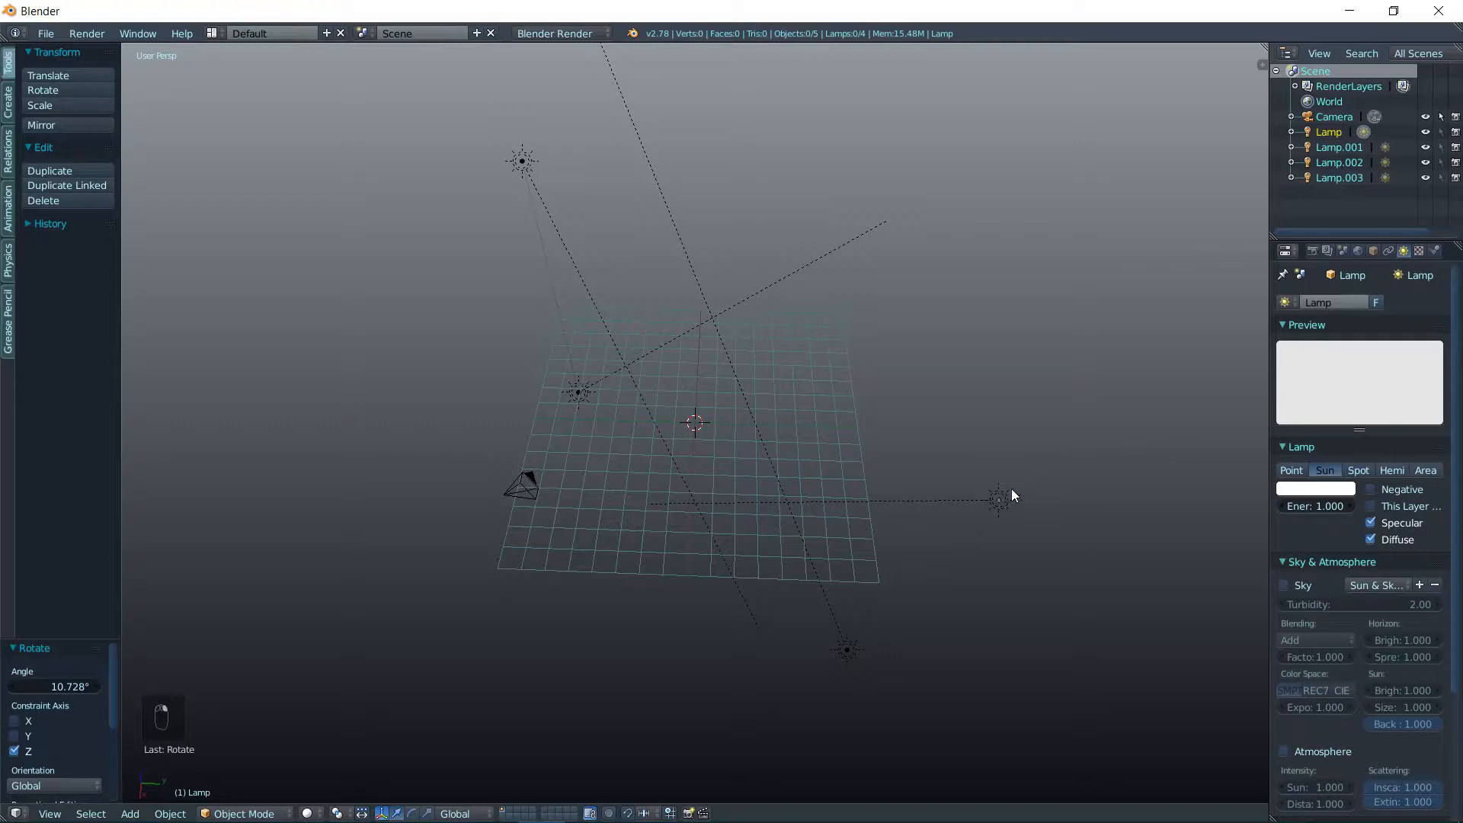
Check access to the locked sun lamps by picking each one in the Outliner, ending on the first lamp
click(1339, 178)
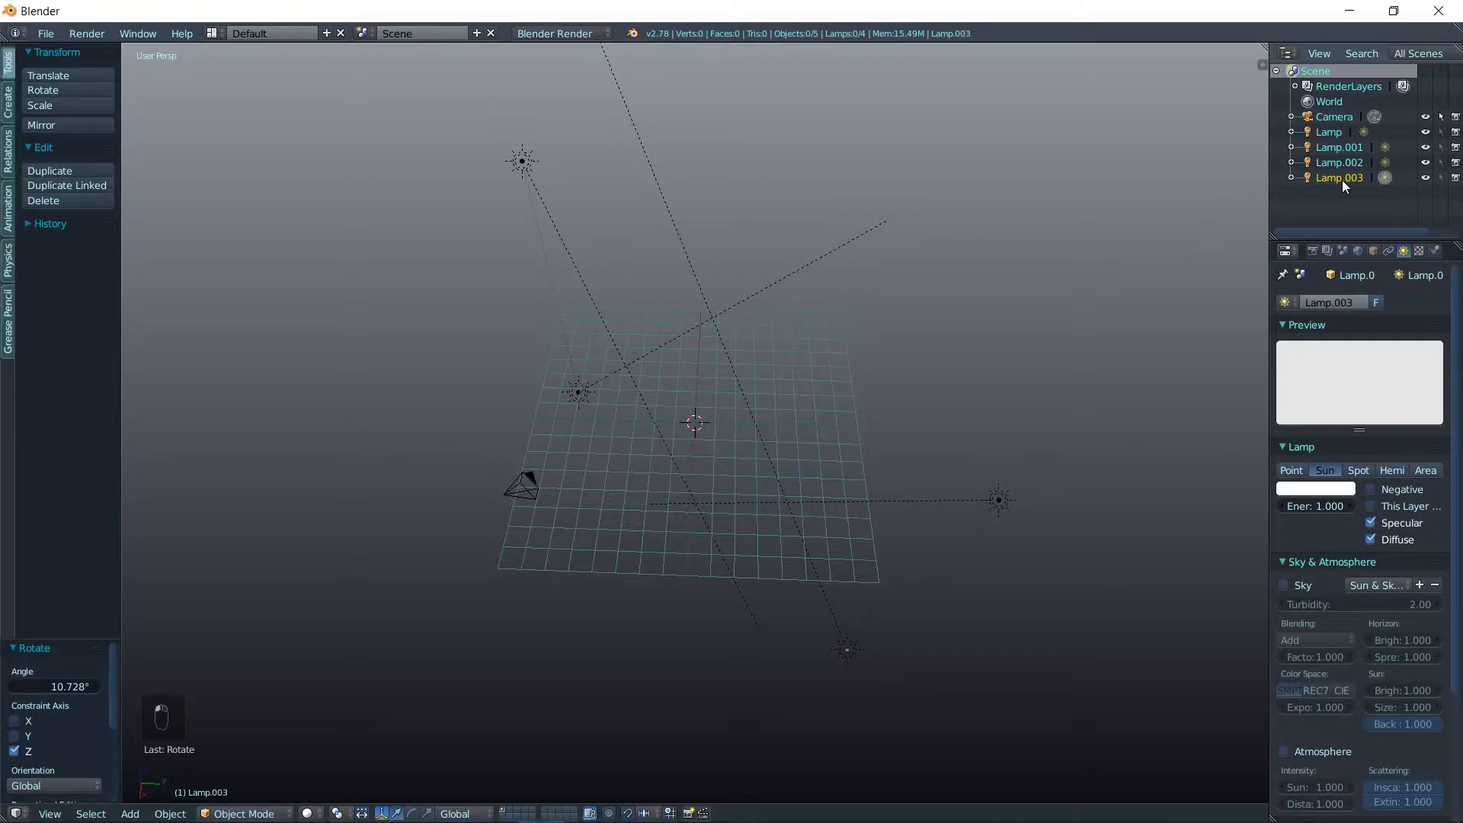
click(1329, 132)
click(1338, 178)
click(1339, 162)
click(1332, 147)
click(1328, 132)
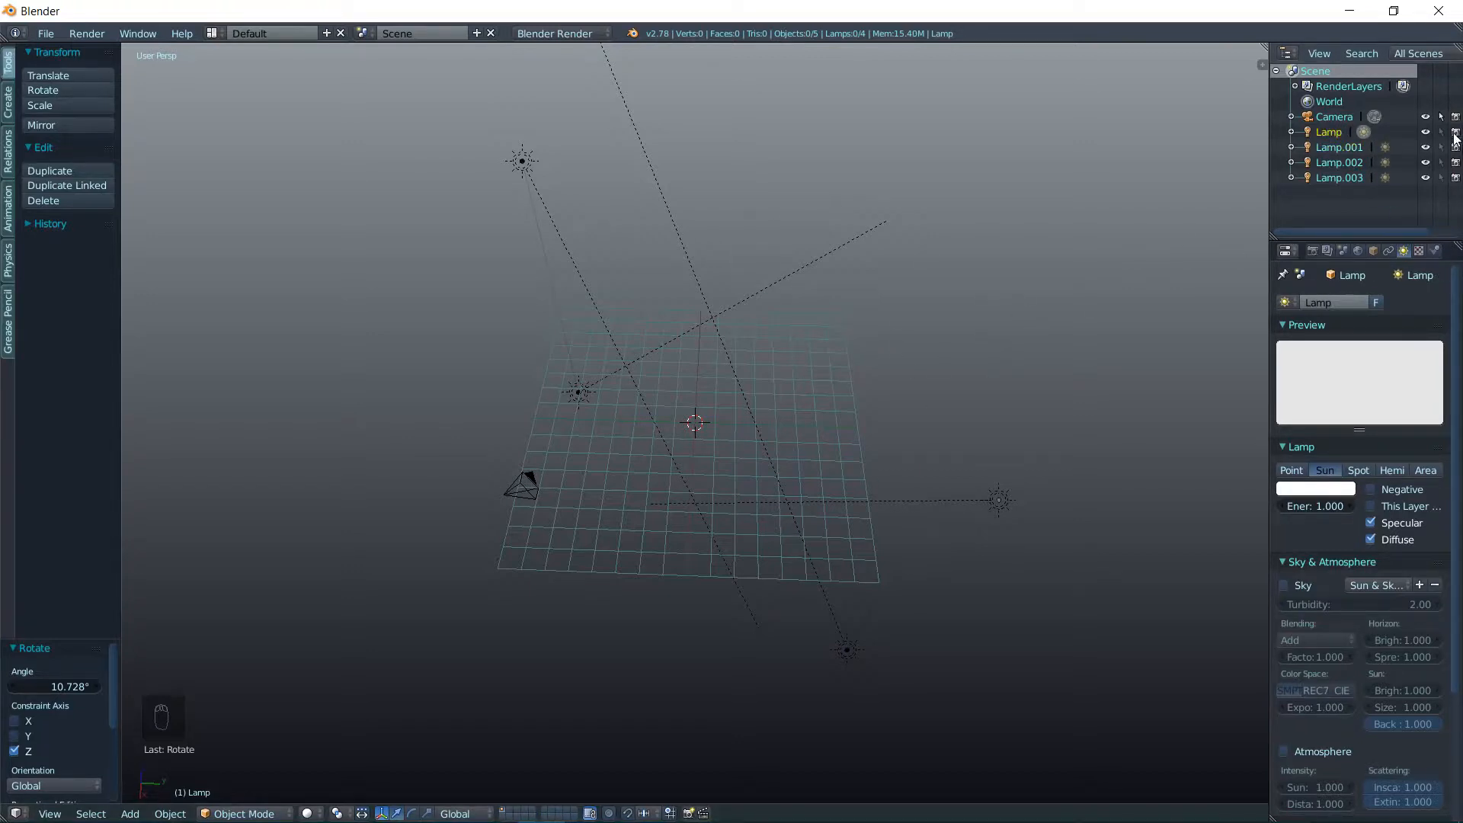
middle_drag(849, 294, 818, 531)
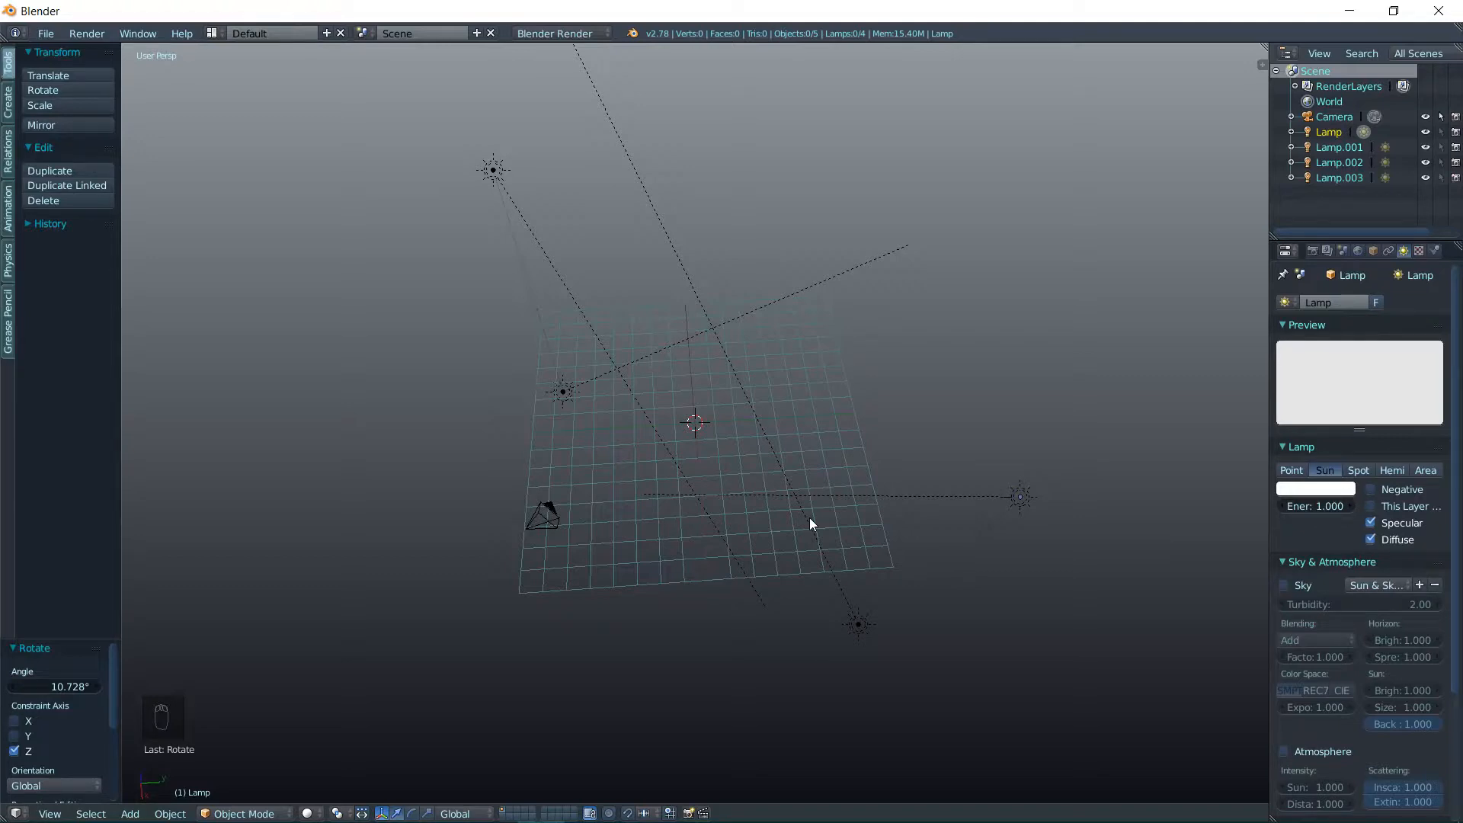
middle_drag(790, 489, 820, 464)
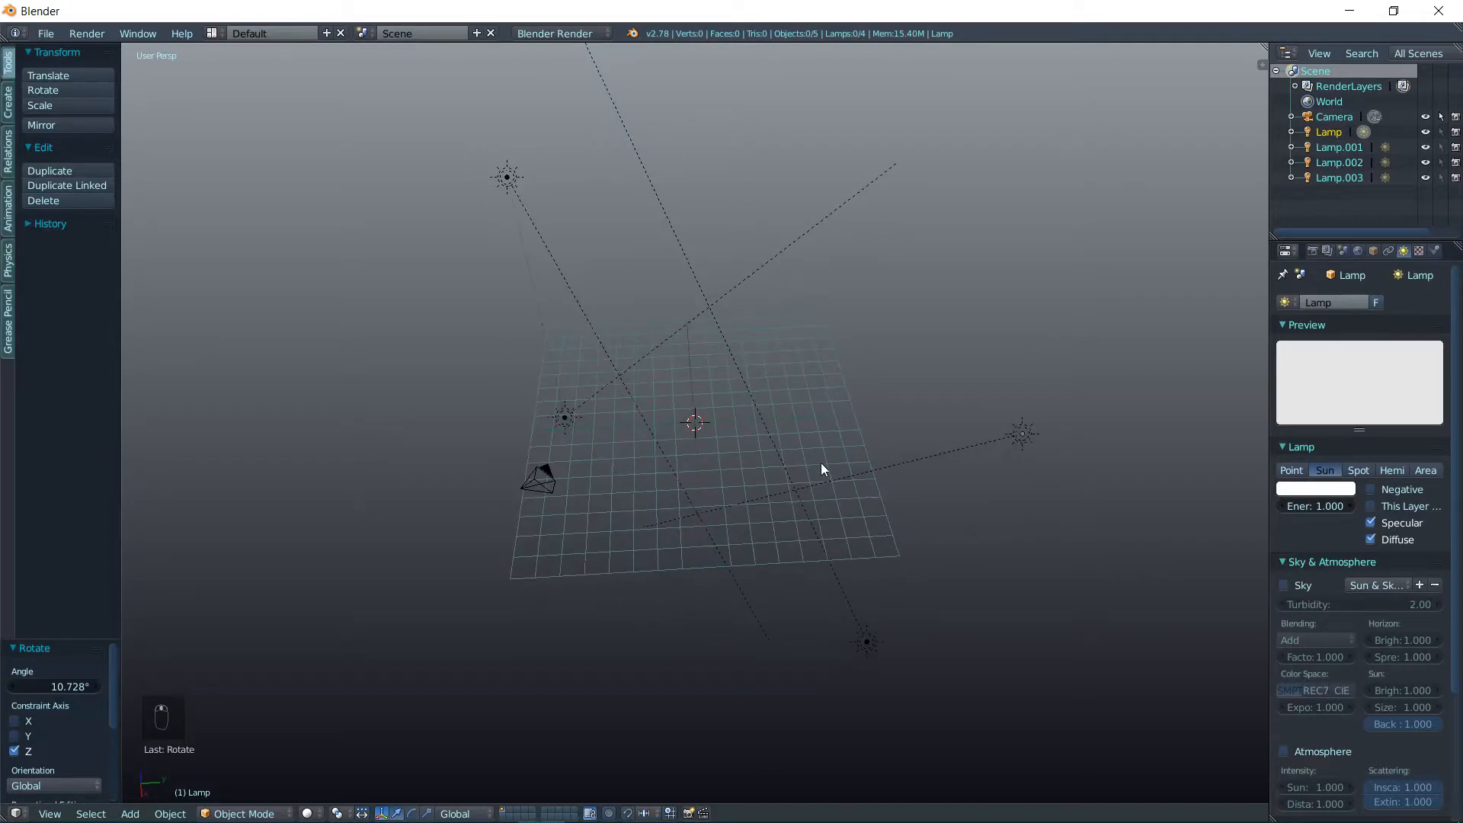
Switch to the UV Editing screen layout, hide its tool and Grease Pencil regions, and narrow the UV/Image editor to about a fifth of the window
click(215, 34)
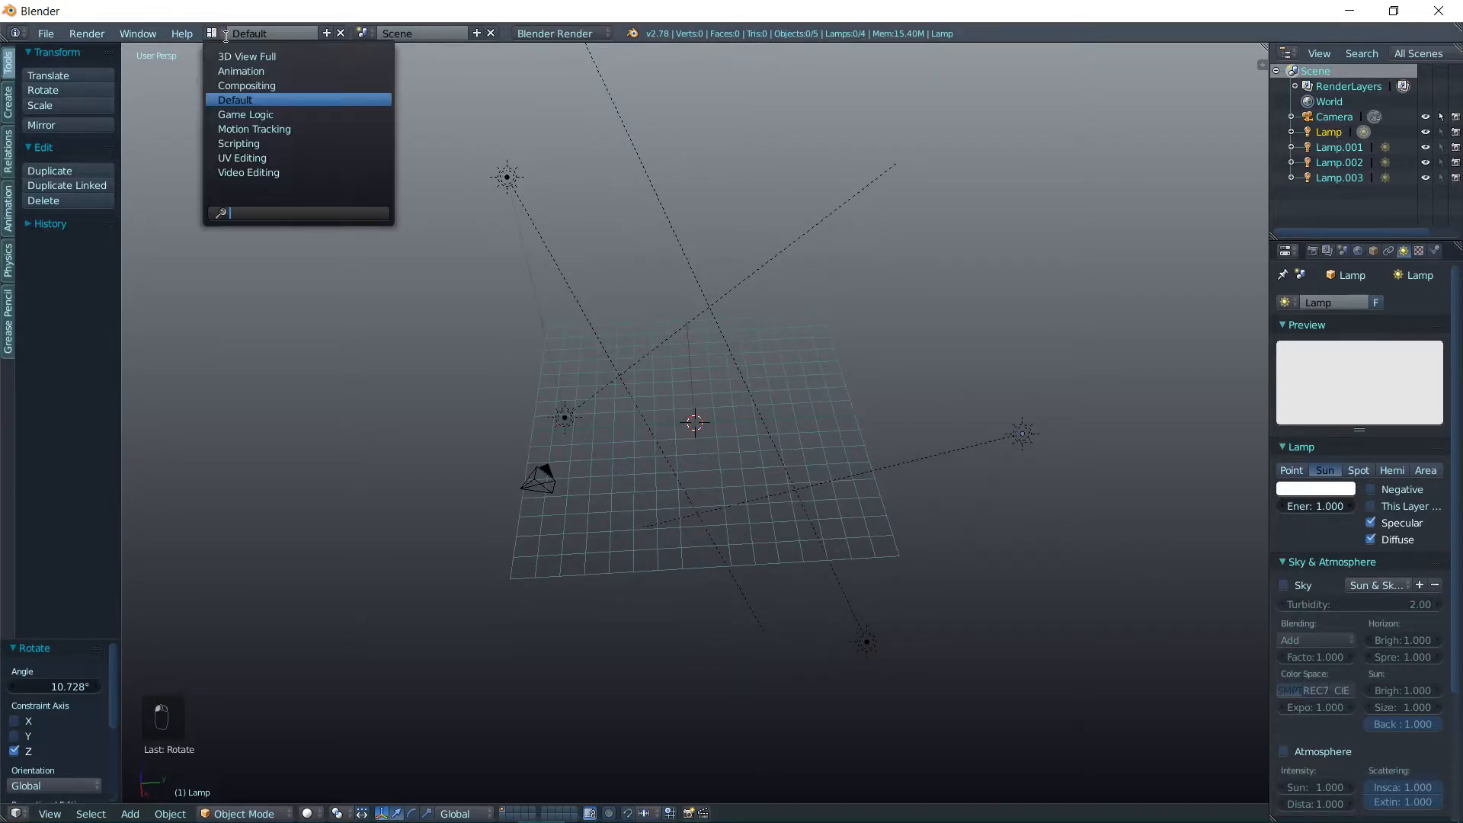
click(251, 160)
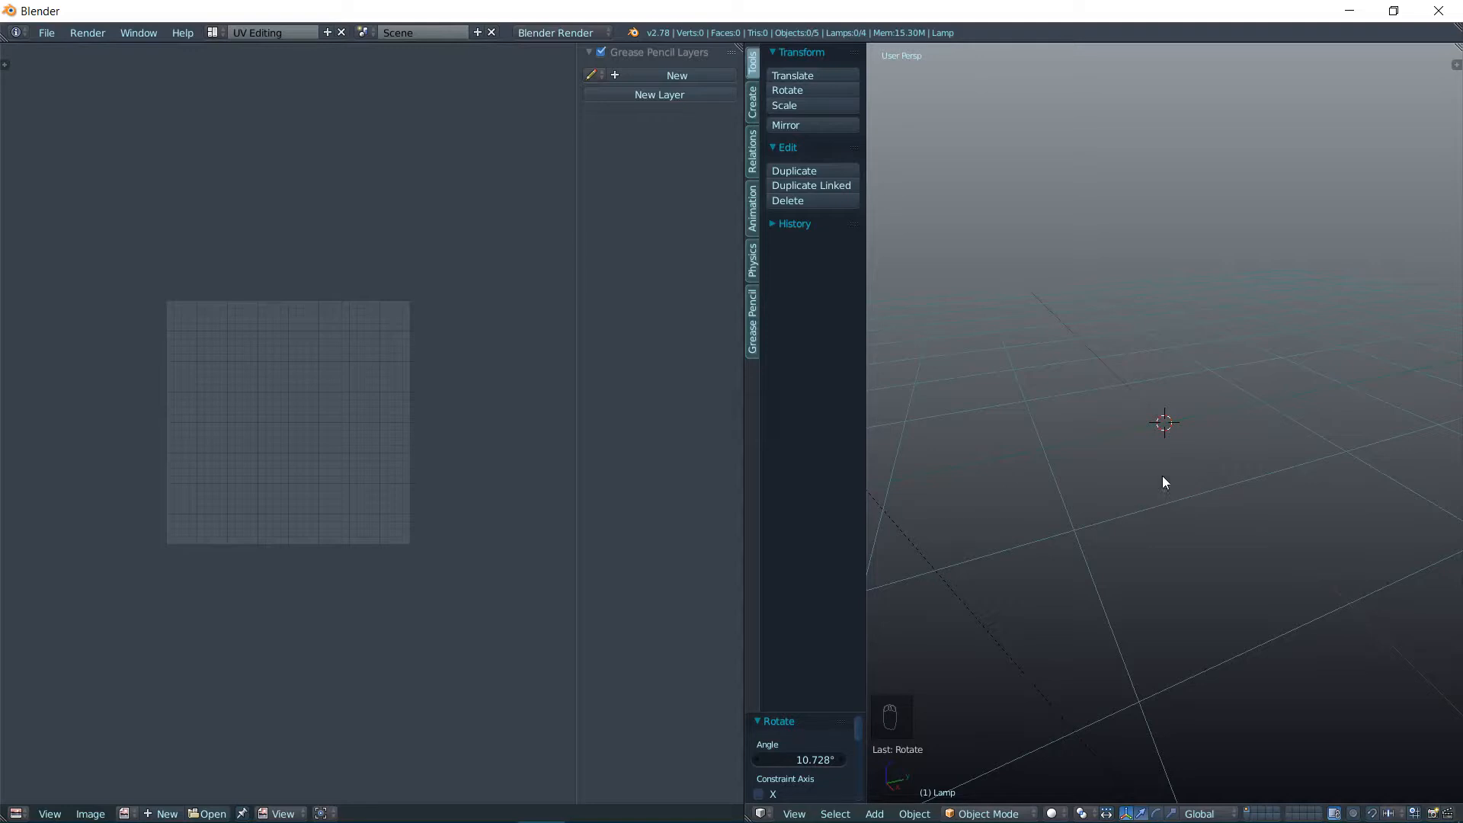
key(t)
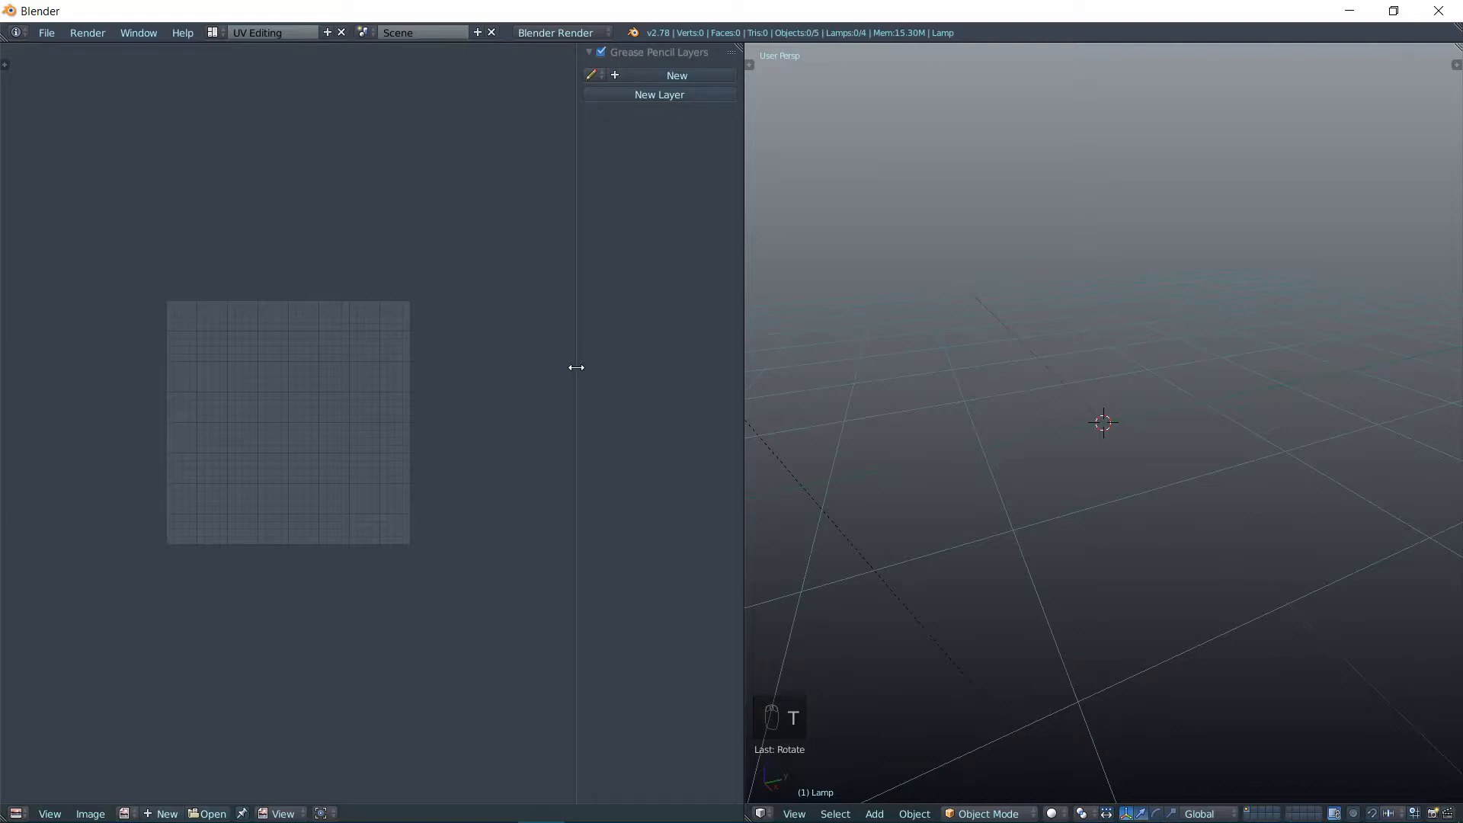
drag(576, 367, 749, 386)
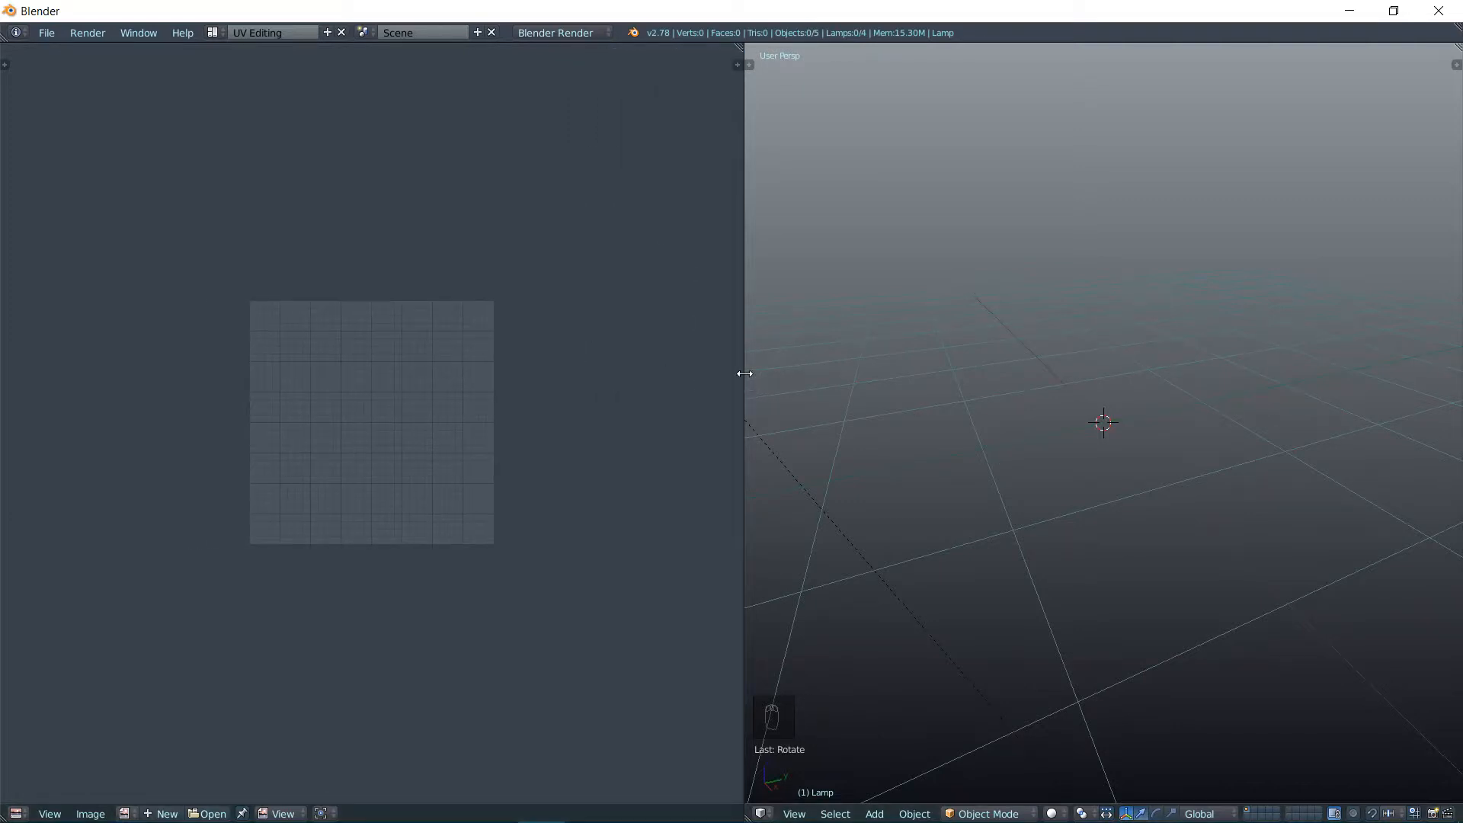
drag(745, 373, 349, 405)
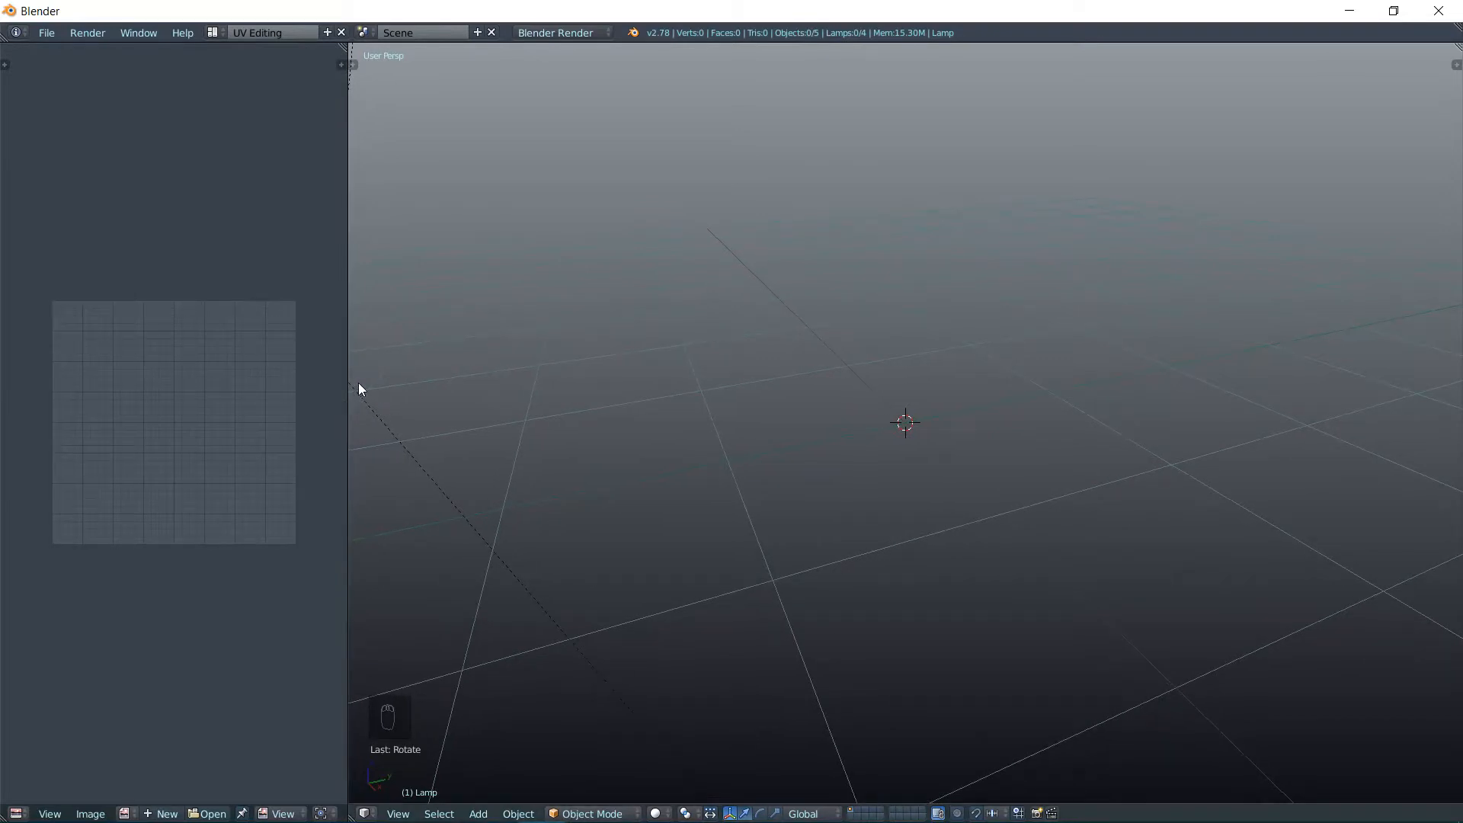
drag(344, 381, 301, 391)
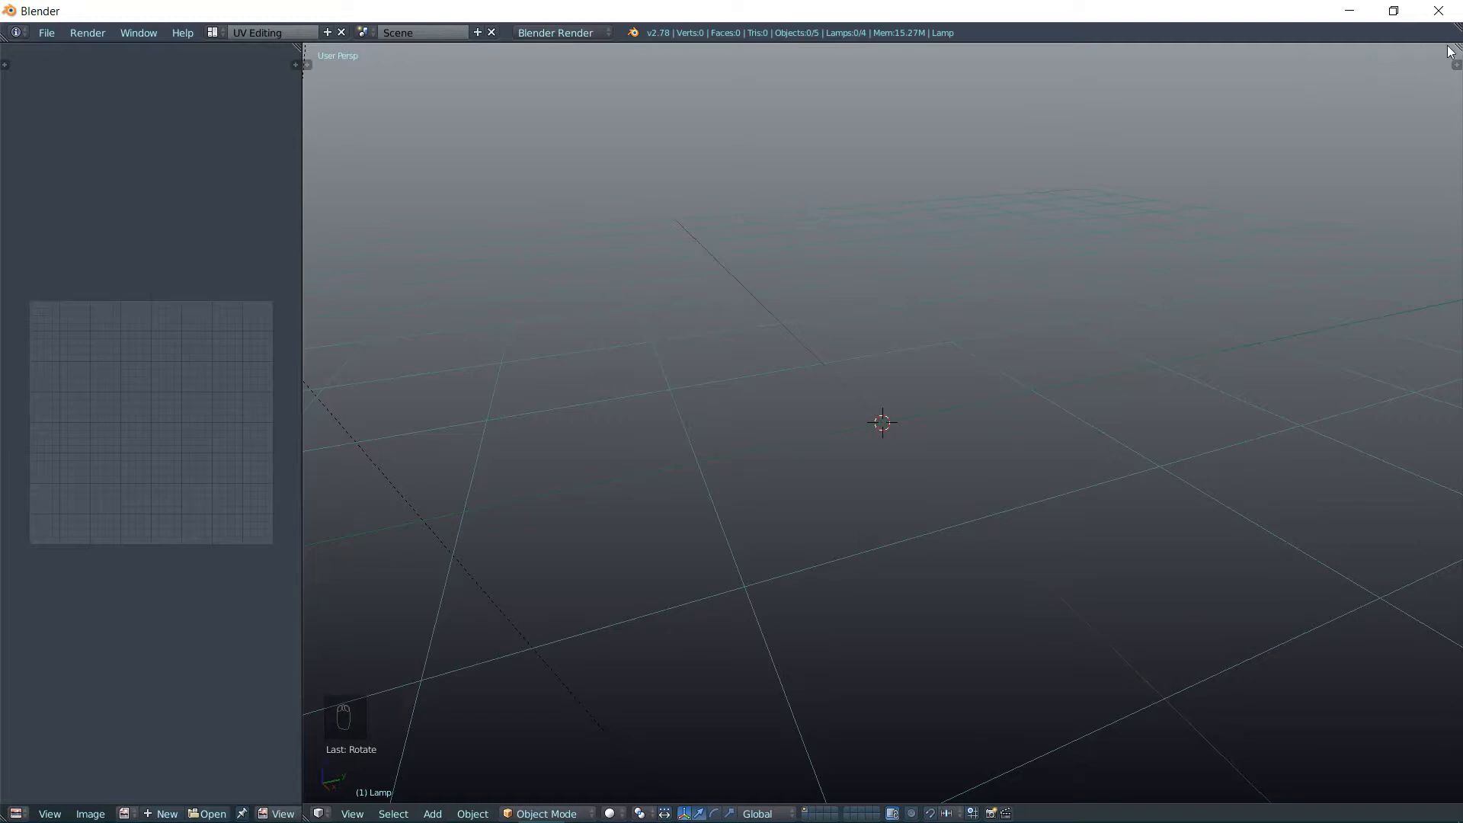
Split a narrow column off the 3D view and divide it into an Outliner above a Properties editor
drag(1457, 47, 1270, 88)
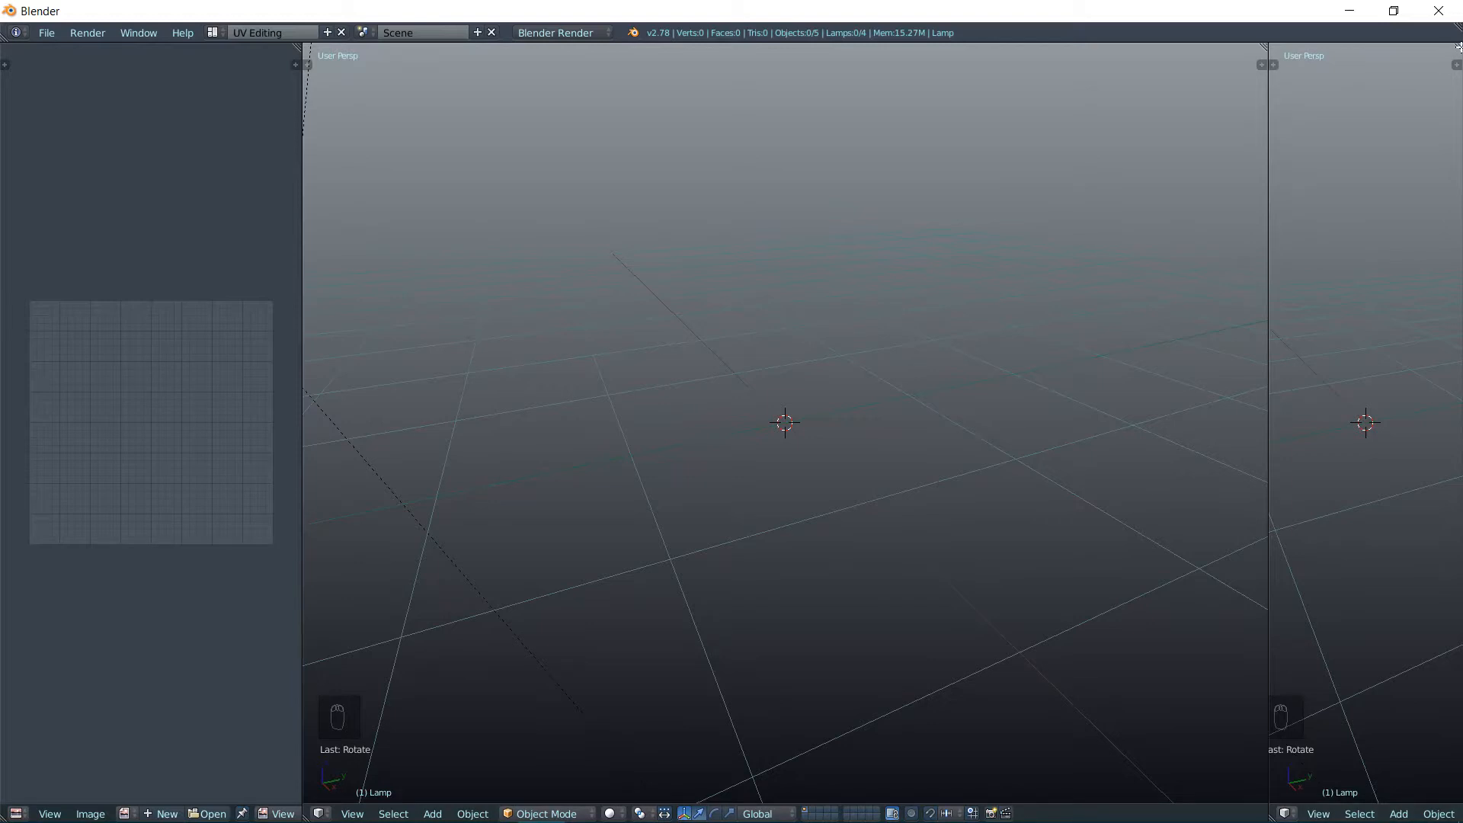
drag(1457, 47, 1448, 357)
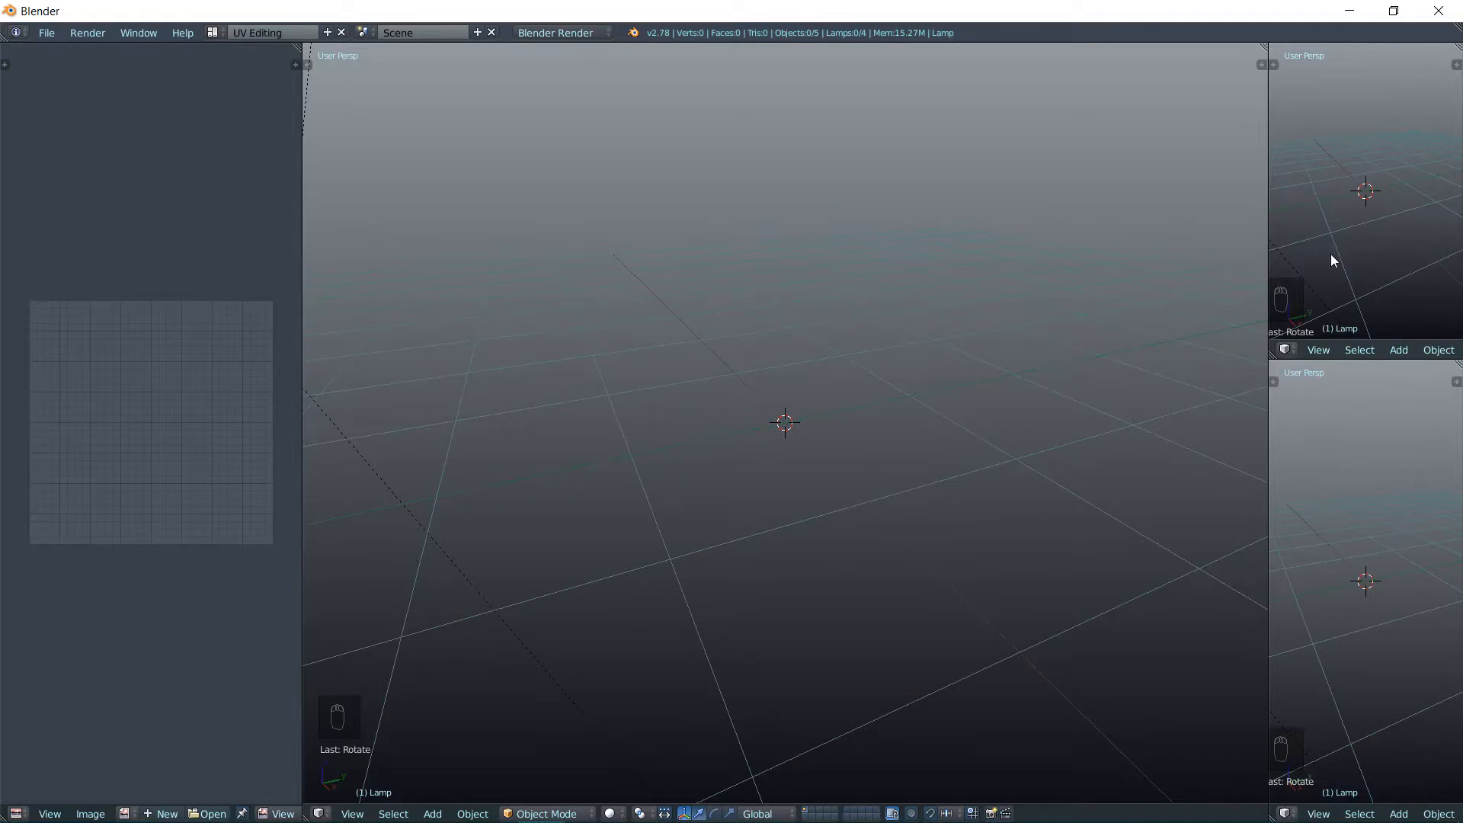
click(1285, 350)
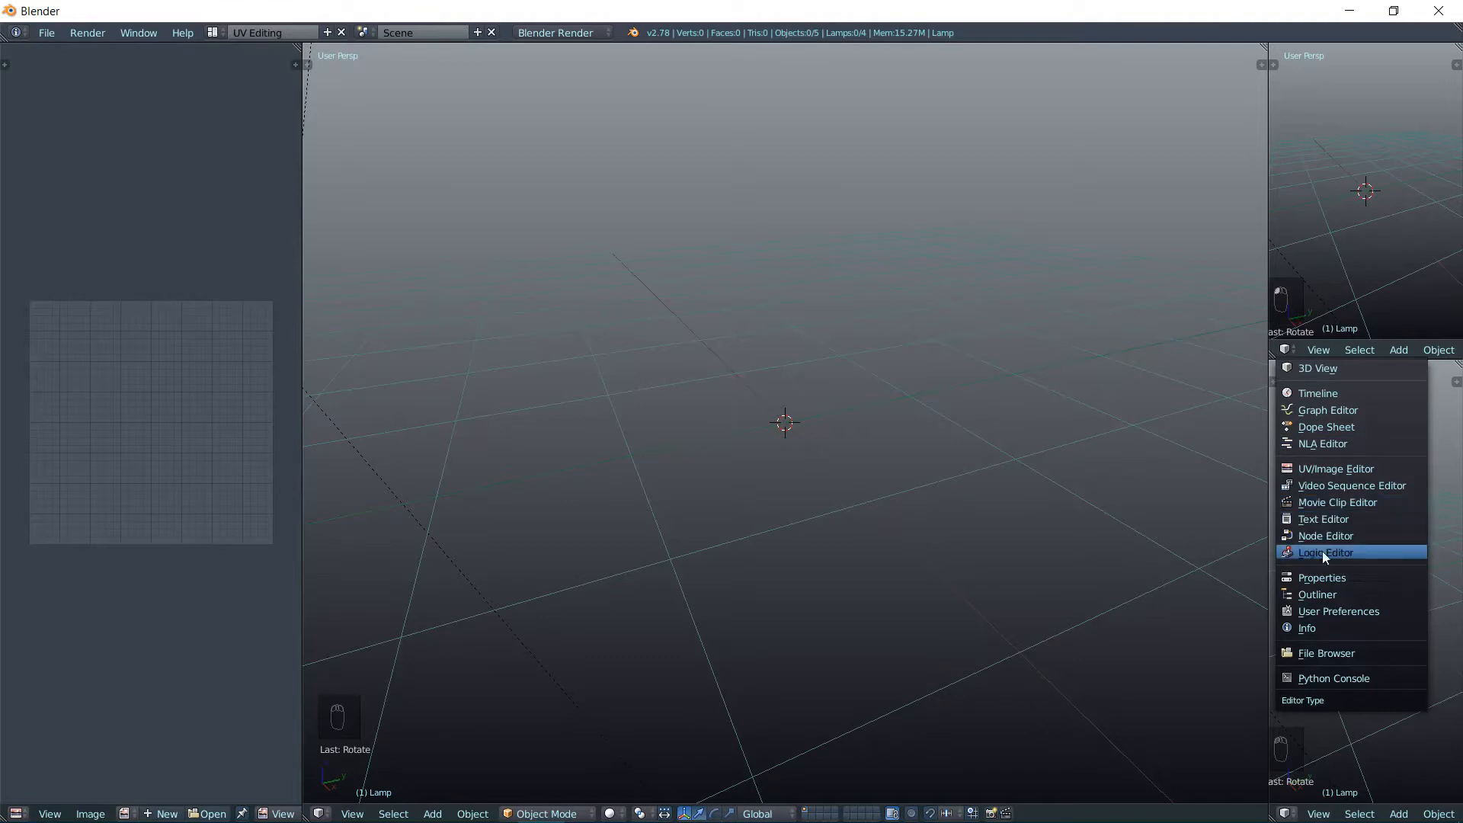
click(1324, 595)
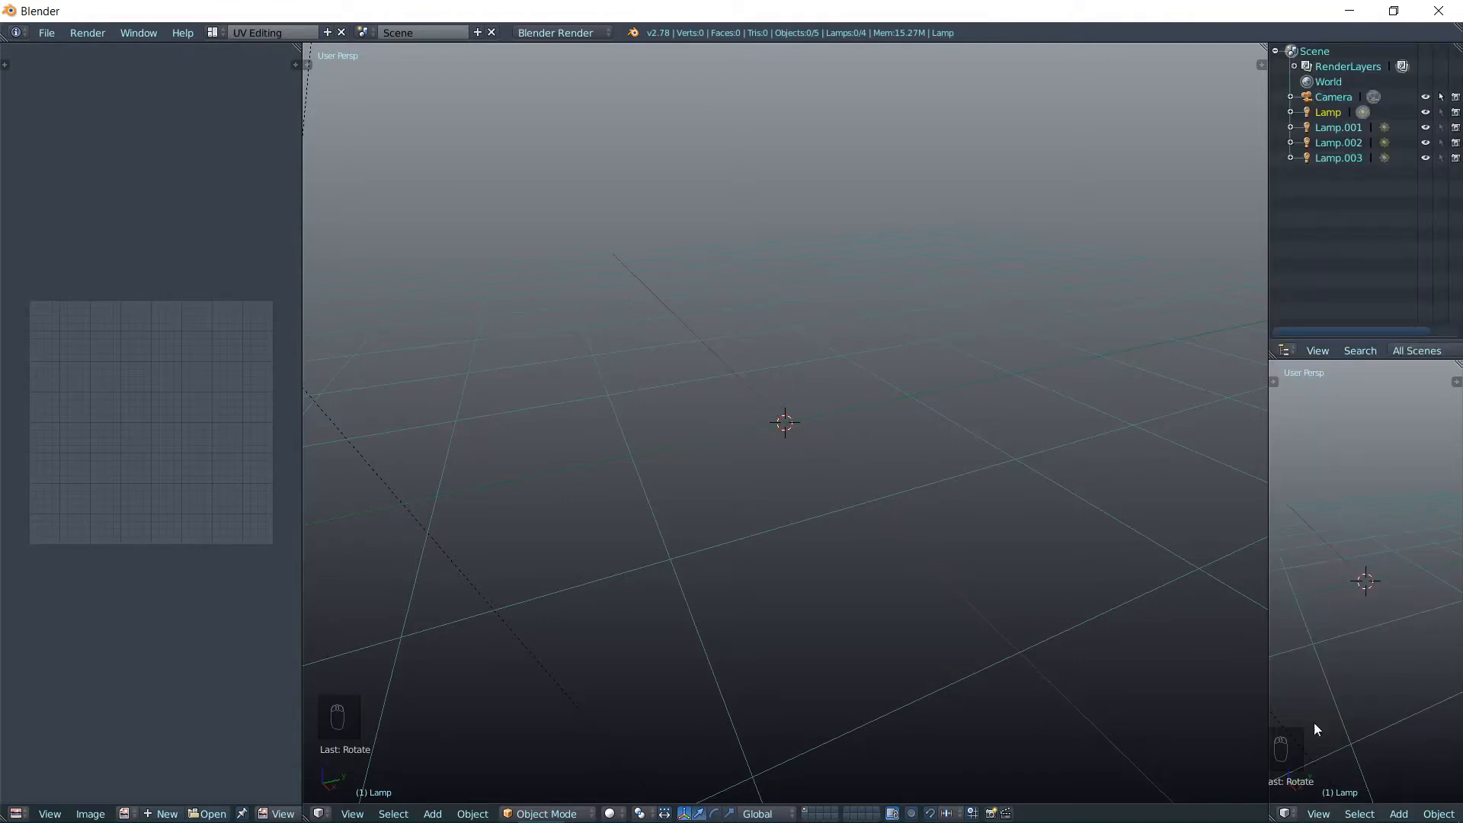
click(1287, 813)
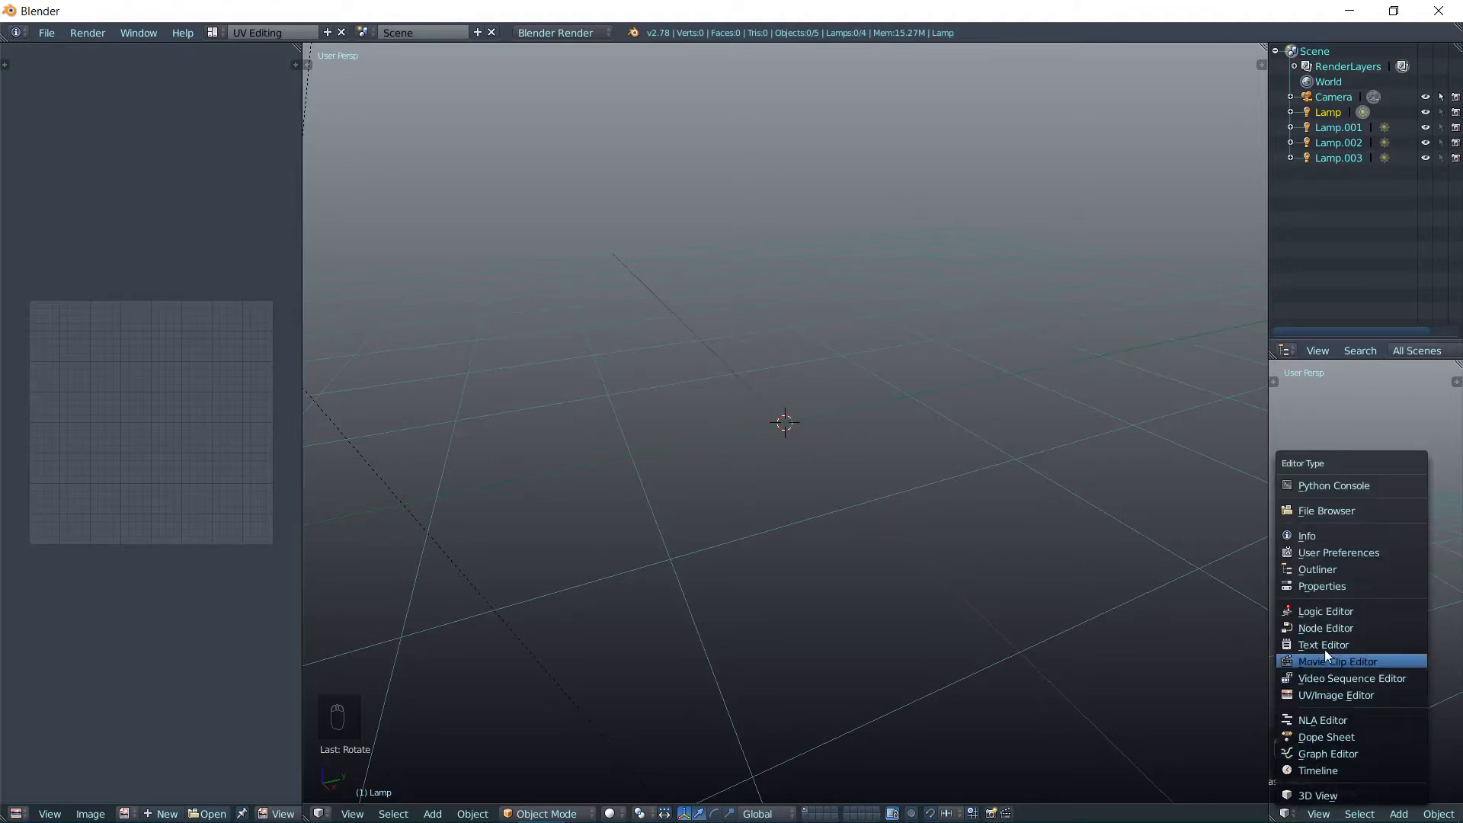
click(1323, 586)
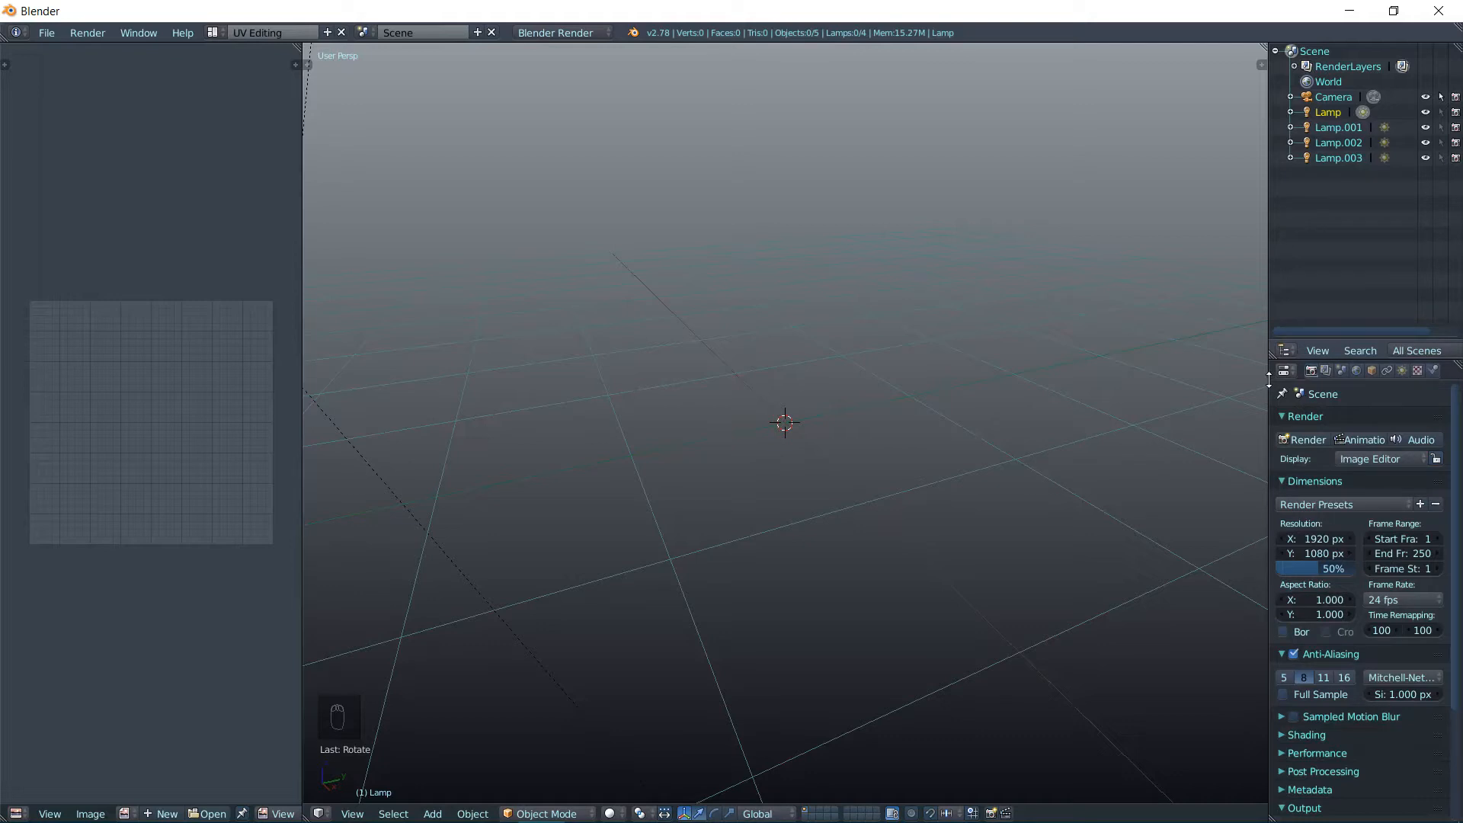
drag(1266, 370, 1272, 369)
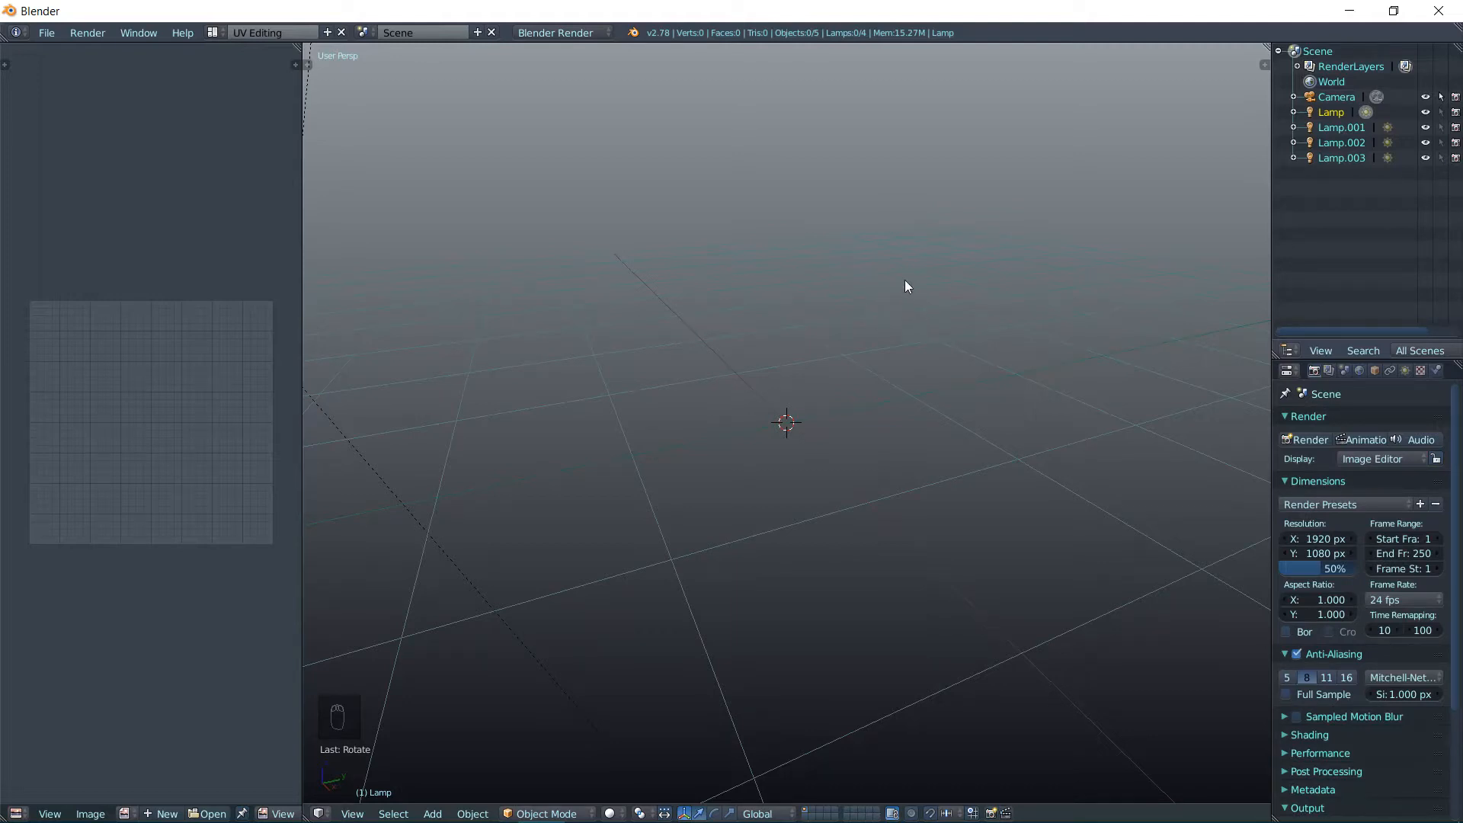
Switch the 3D view's viewport shading to Texture
middle_drag(891, 287, 872, 398)
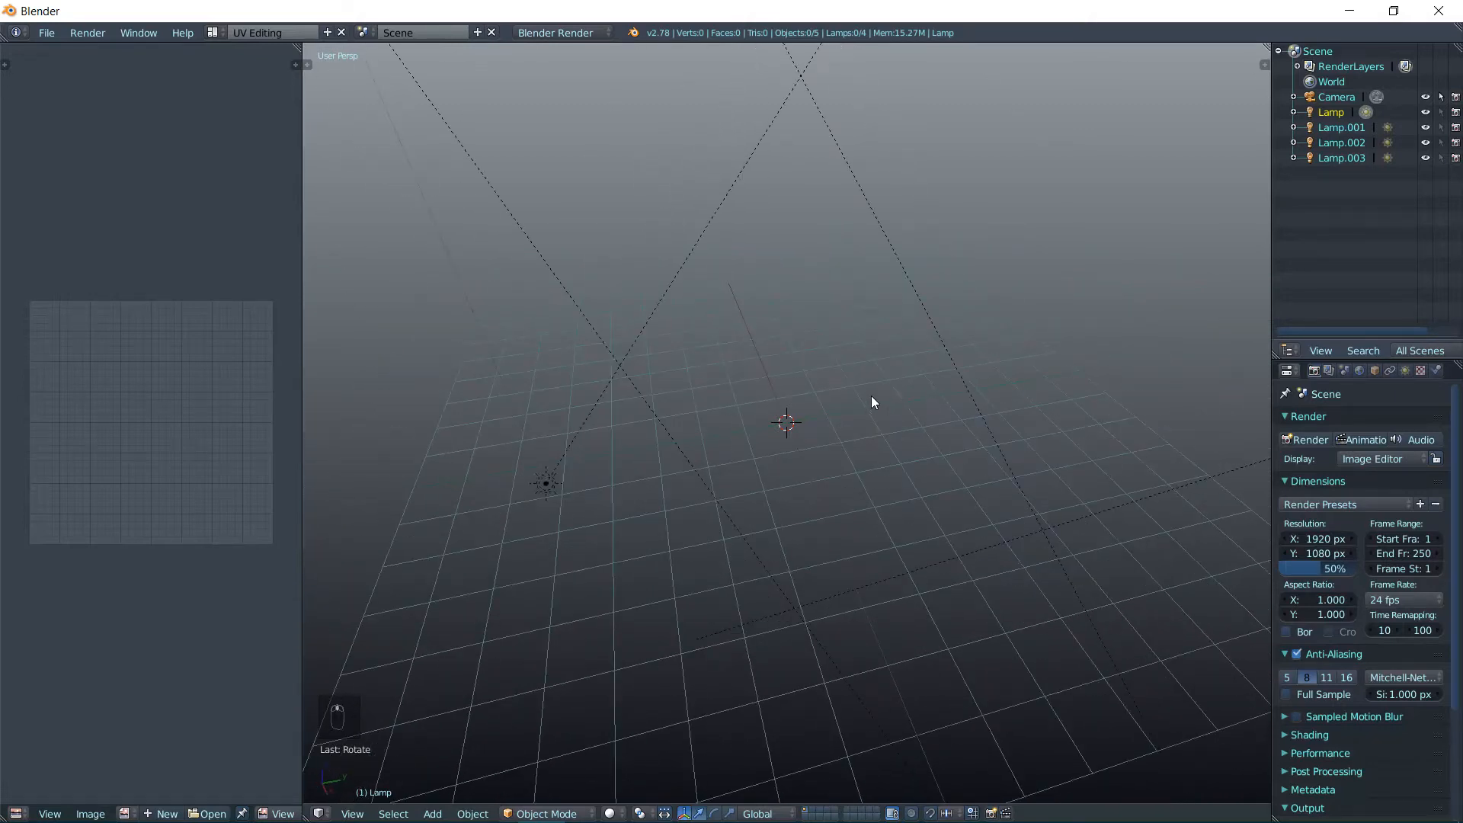
key(alt+z)
middle_drag(843, 417, 803, 436)
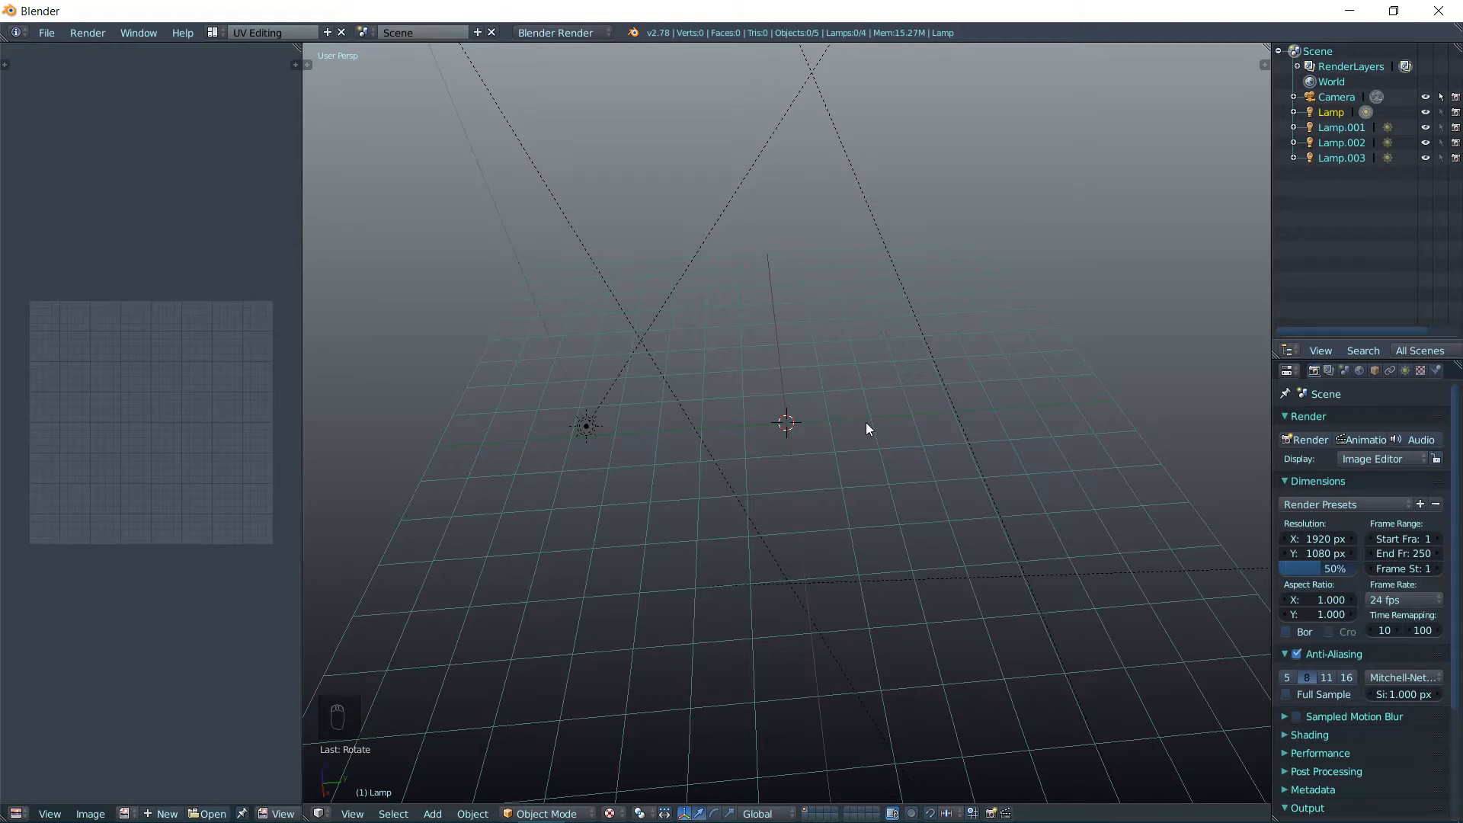
Save the current scene, lamps and screen layouts as Blender's startup file
key(shift+u)
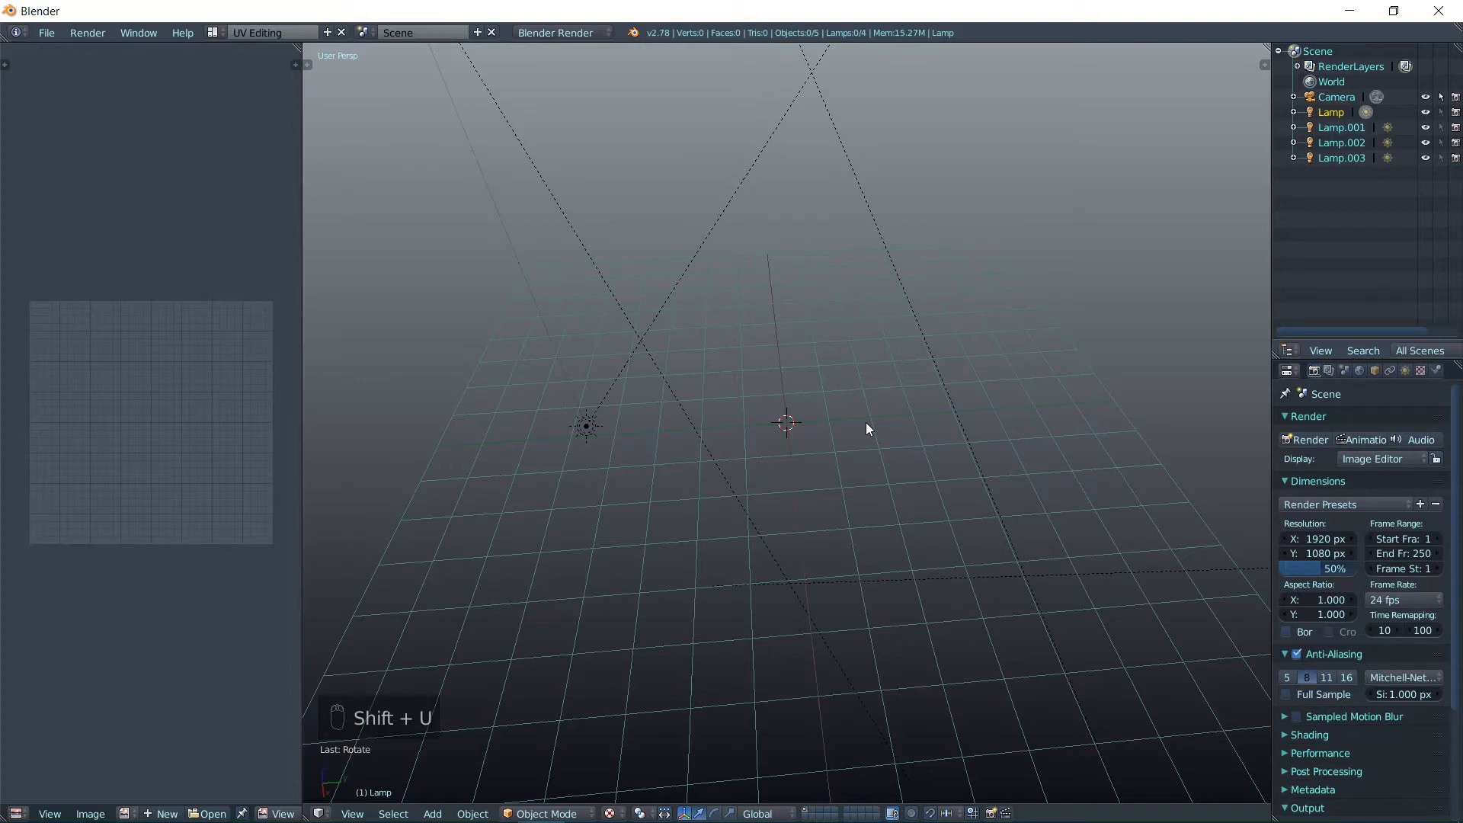
key(ctrl+u)
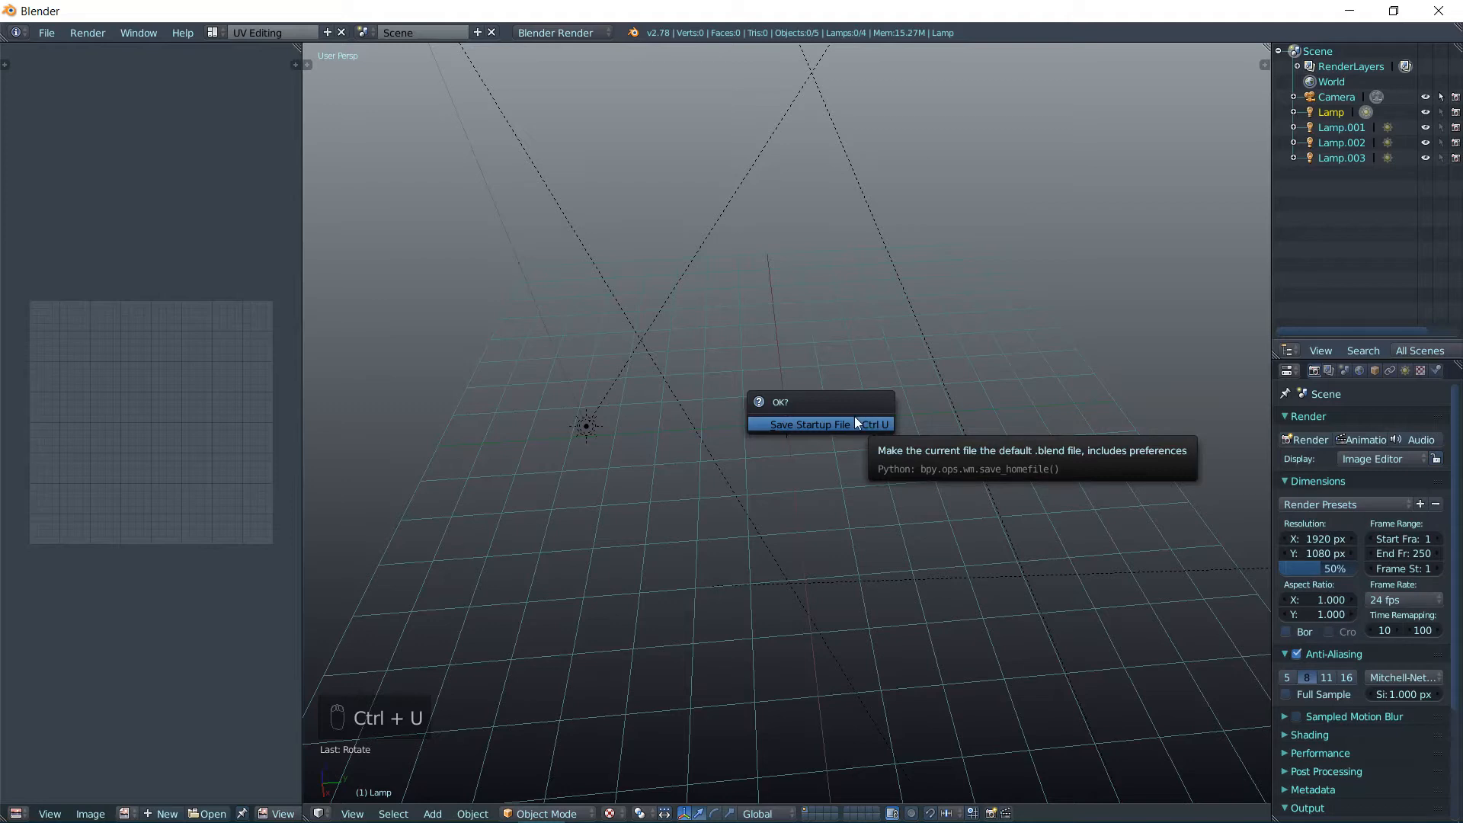
click(838, 425)
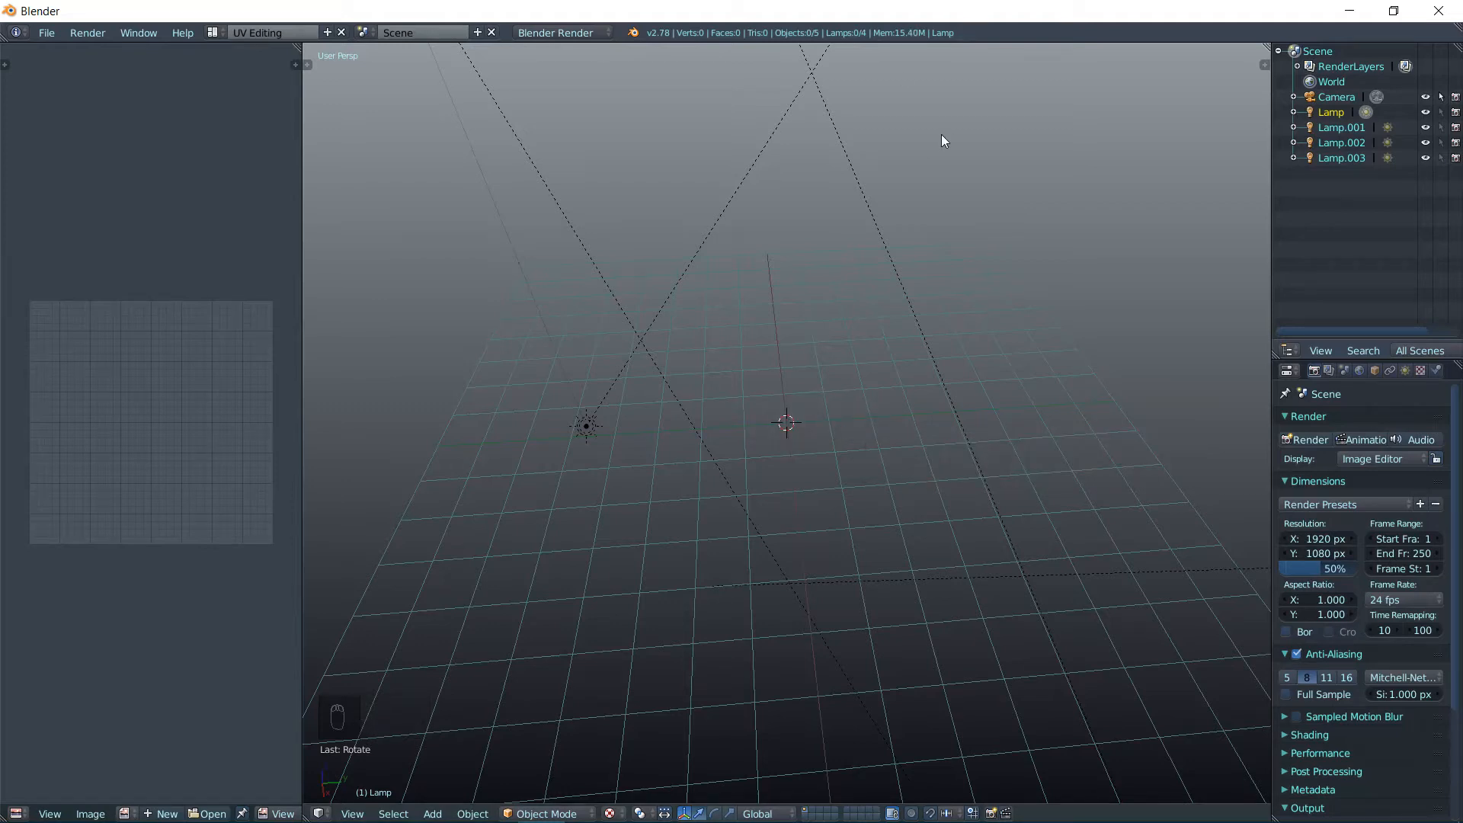
Reload the start-up file to check the saved scene and screen layout
key(ctrl+n)
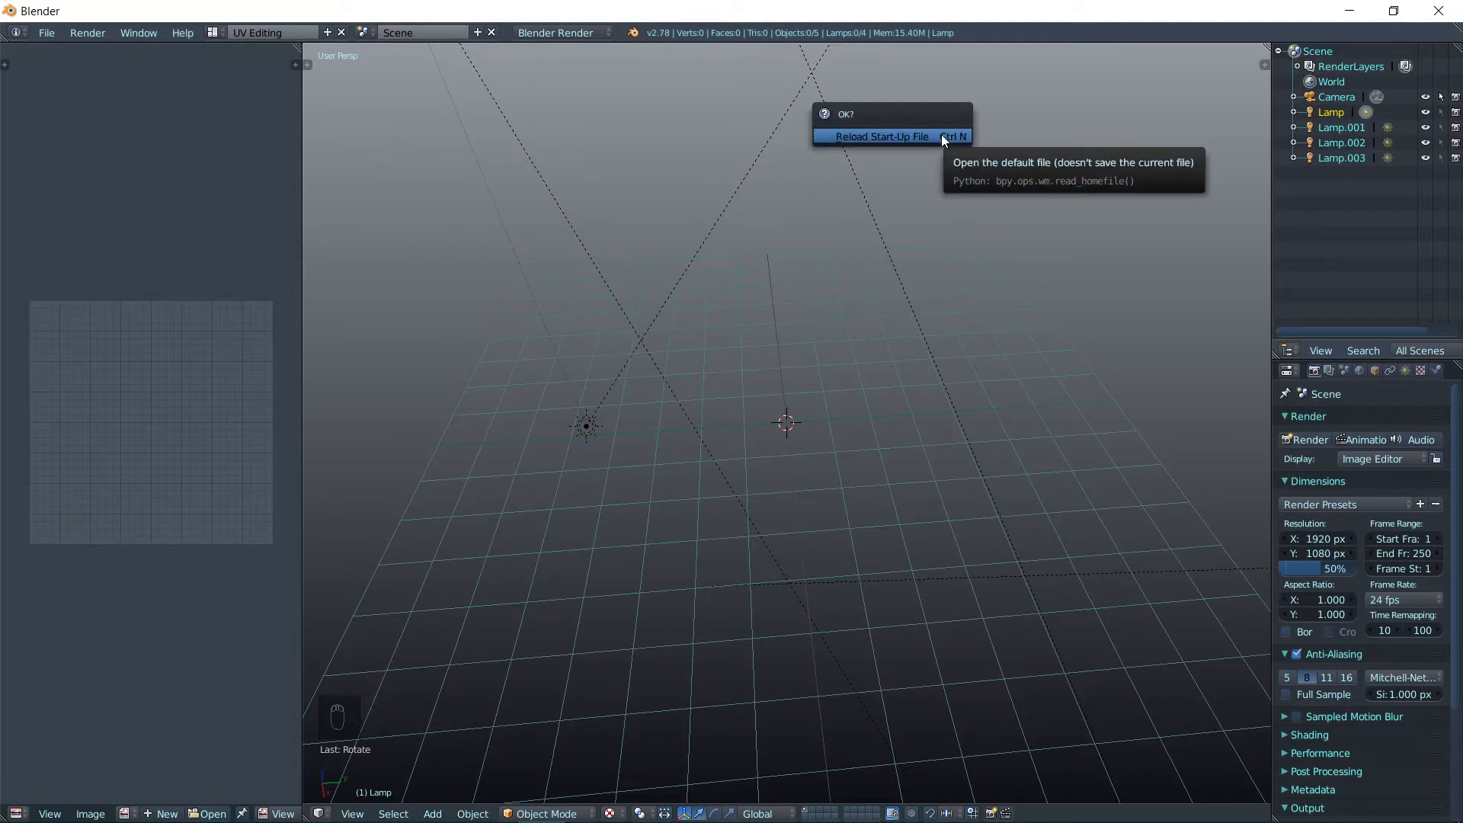
click(942, 137)
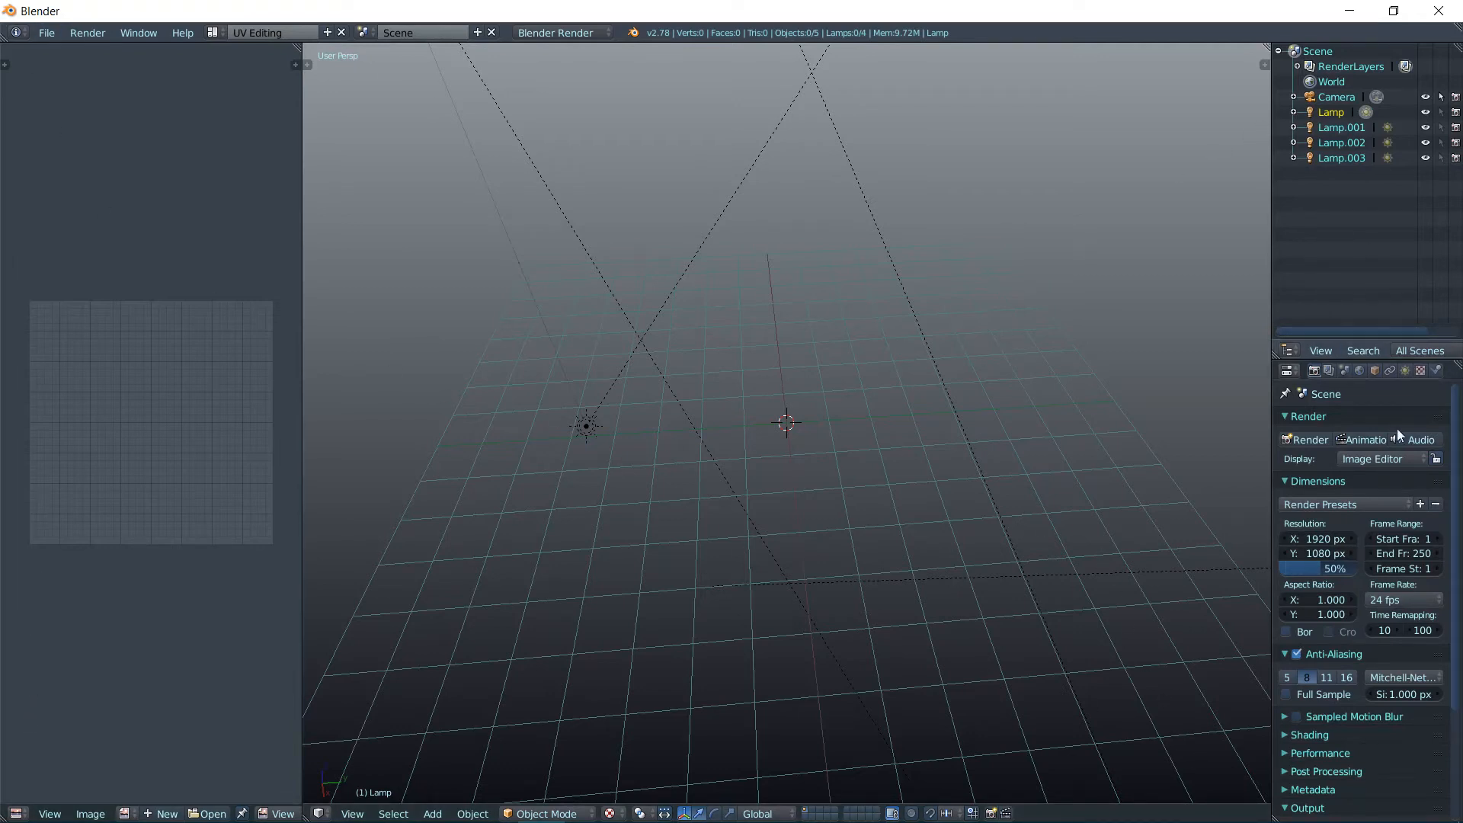
Save the startup file again with the 3D view framing the whole grid, the camera and all four lamps
scroll(1118, 514, down, 7)
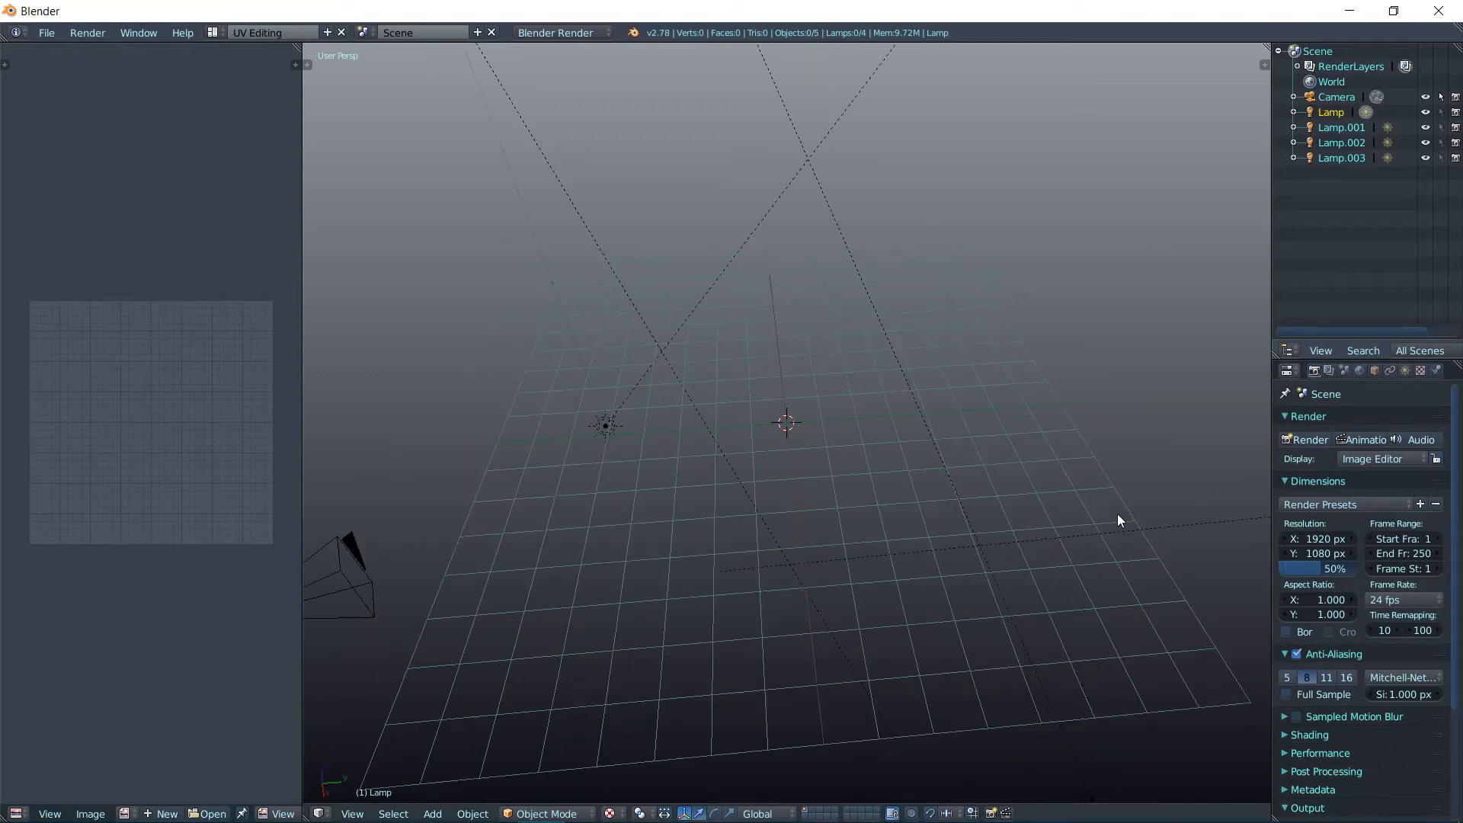
middle_drag(1118, 483, 979, 524)
middle_drag(1039, 414, 985, 419)
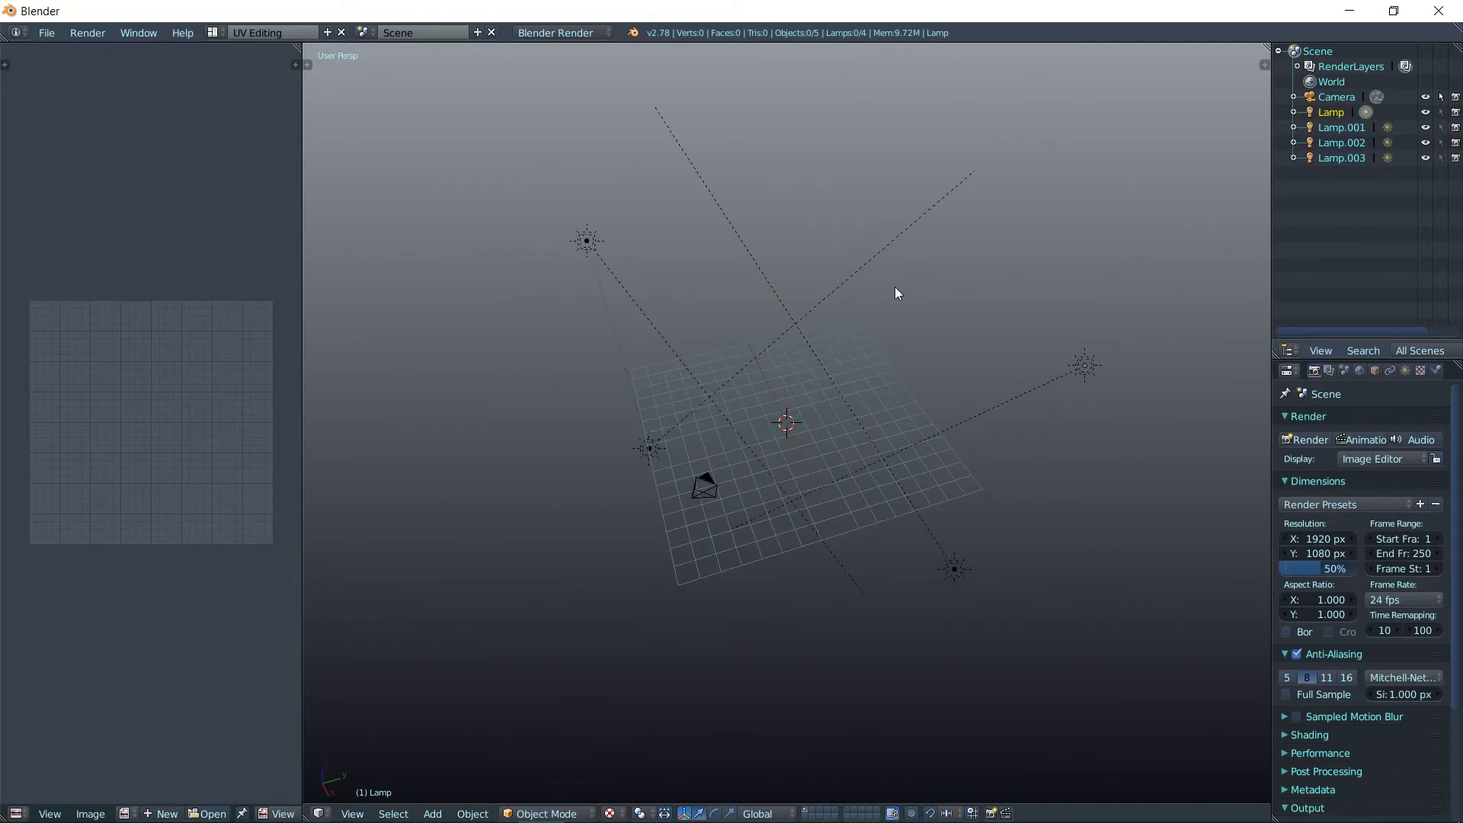
key(ctrl+u)
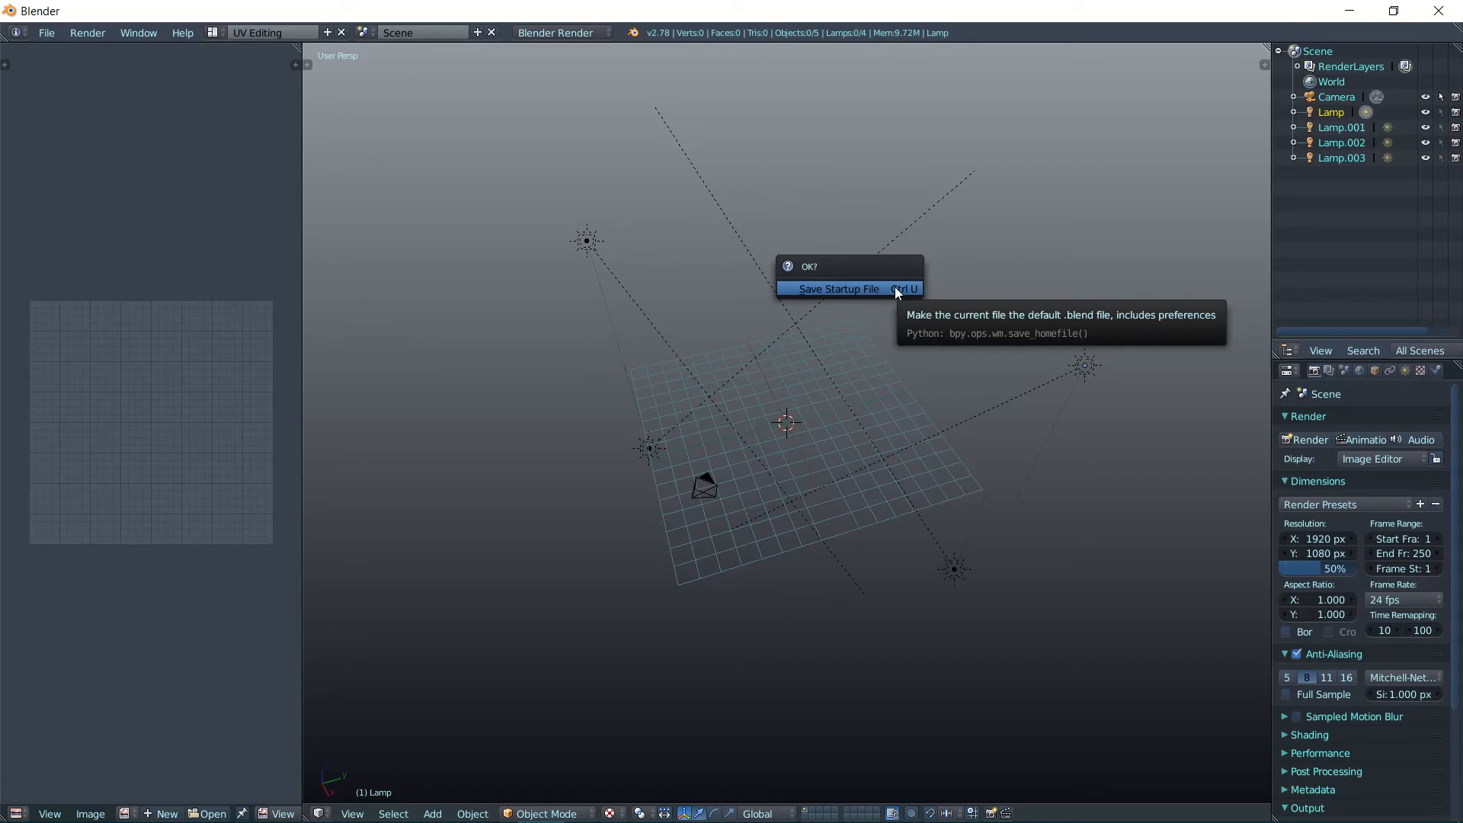
click(894, 289)
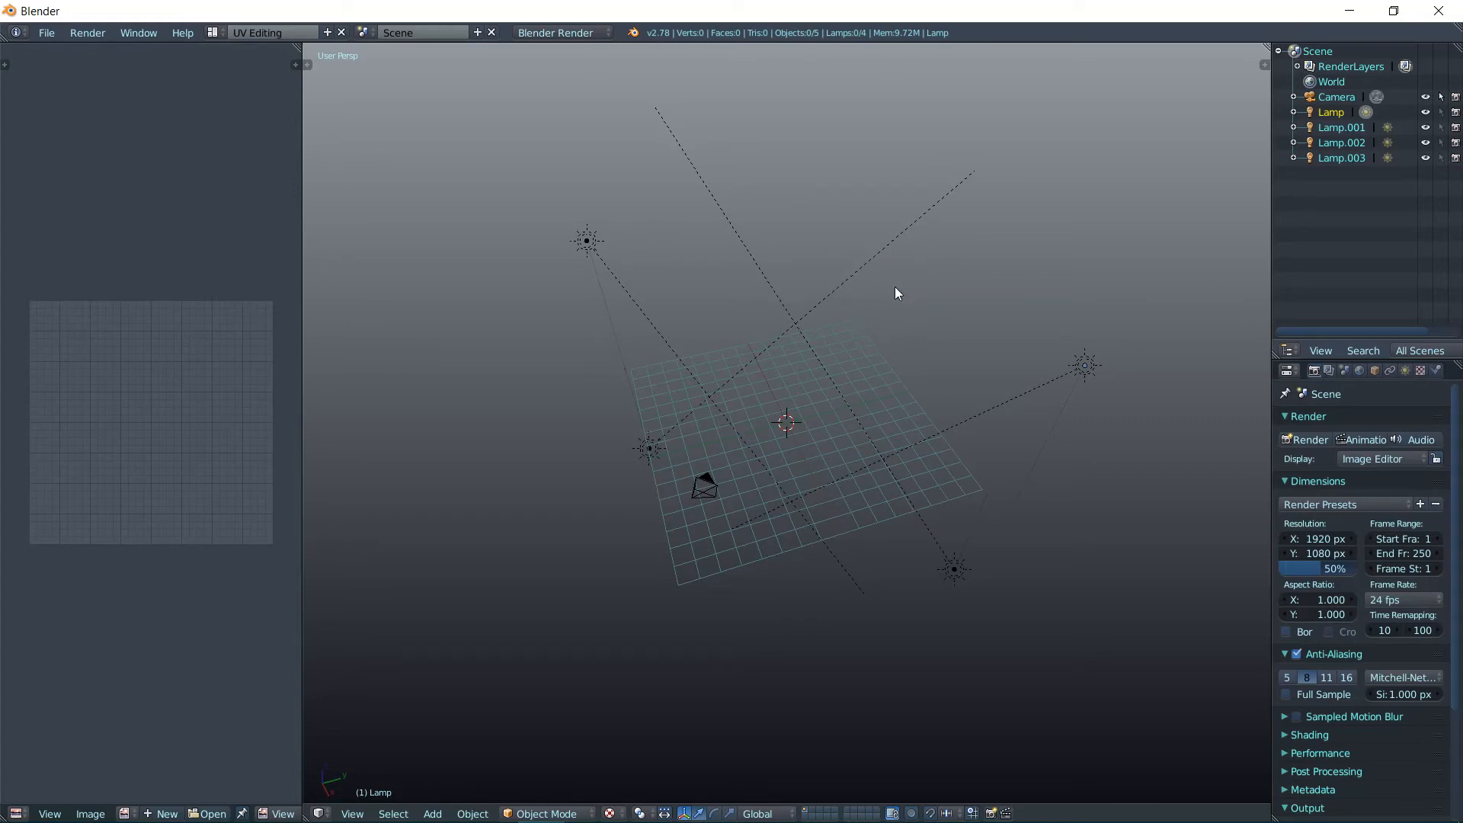